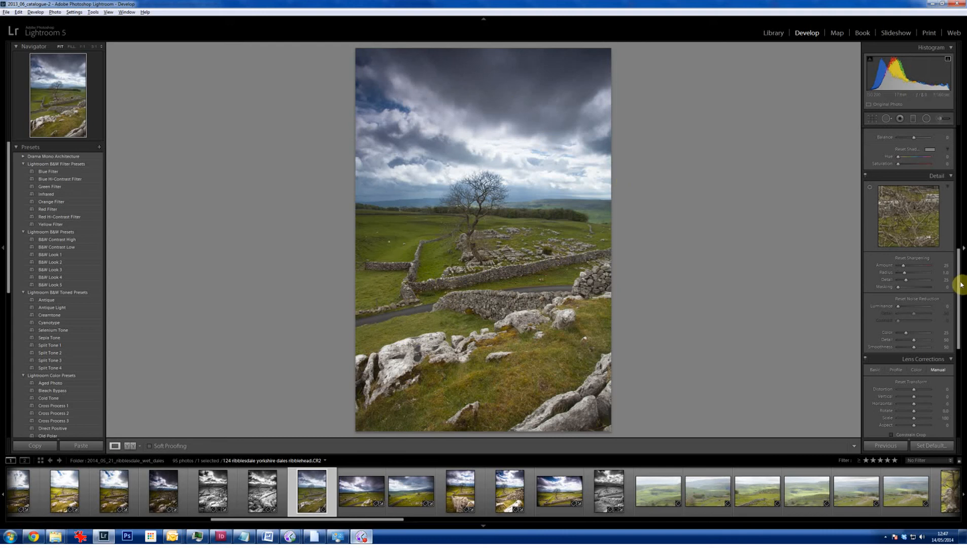
# - Place a graduated filter over the sky, with its transition running from the bright clouds down to the horizon behind the tree
pyautogui.moveTo(957, 283); pyautogui.dragTo(956, 134)
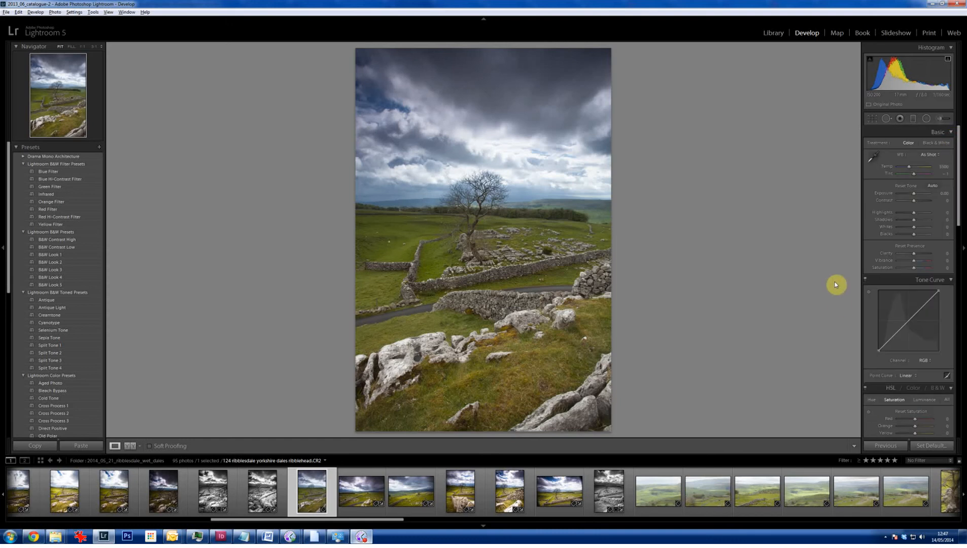
pyautogui.click(914, 121)
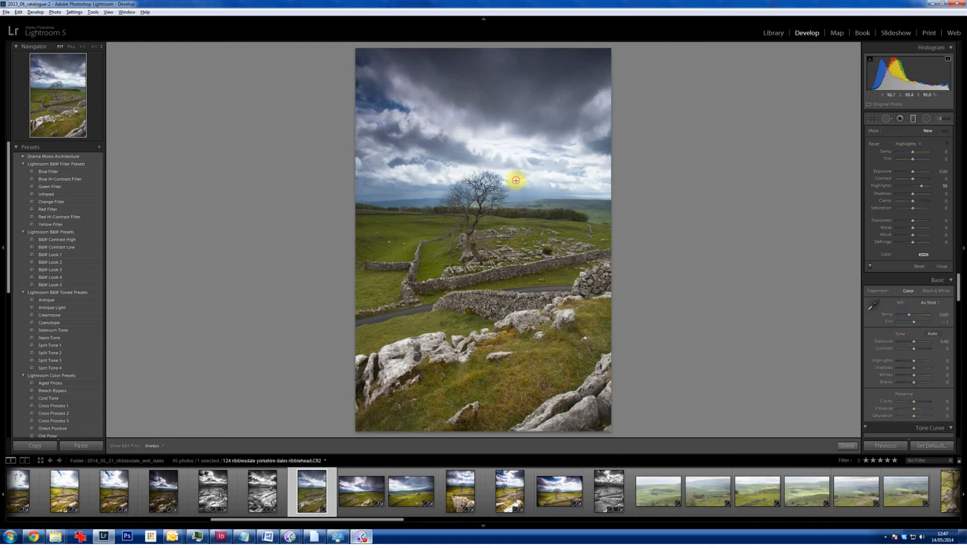
pyautogui.moveTo(516, 185); pyautogui.dragTo(516, 204)
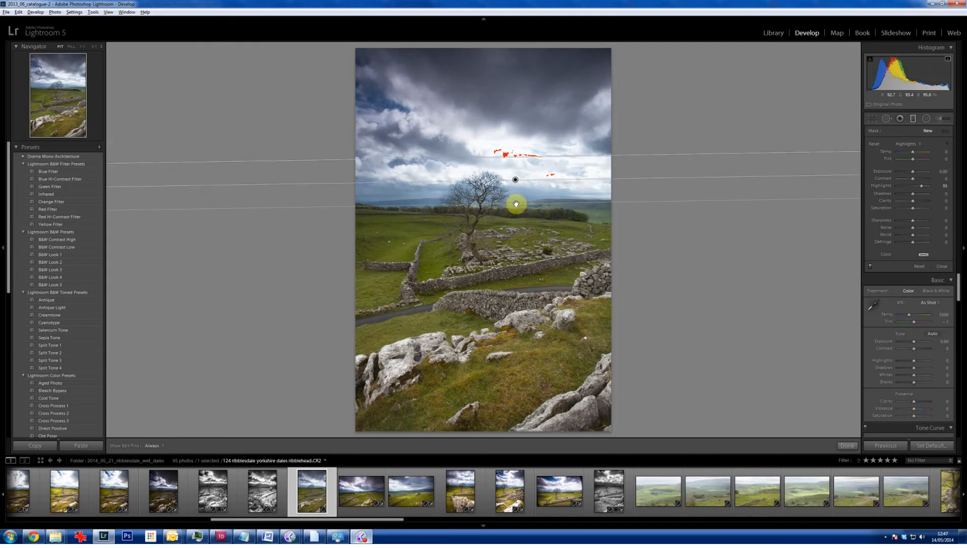
pyautogui.keyDown('alt'); pyautogui.click(515, 184); pyautogui.keyUp('alt')
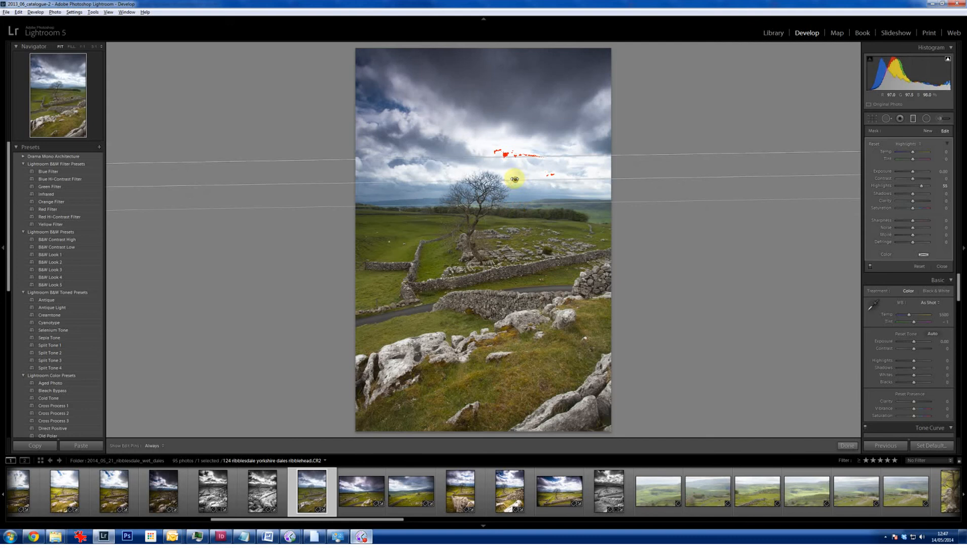
# - Set the graduated filter to Exposure -0.38, Highlights -90, Clarity 52 and Noise 38, and finish the filter
pyautogui.click(900, 186)
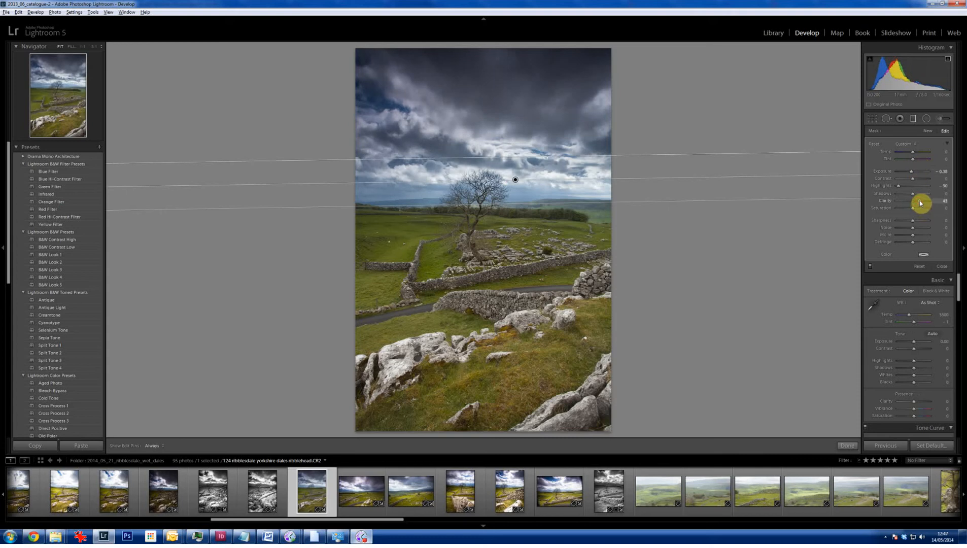
pyautogui.moveTo(922, 203); pyautogui.dragTo(921, 213)
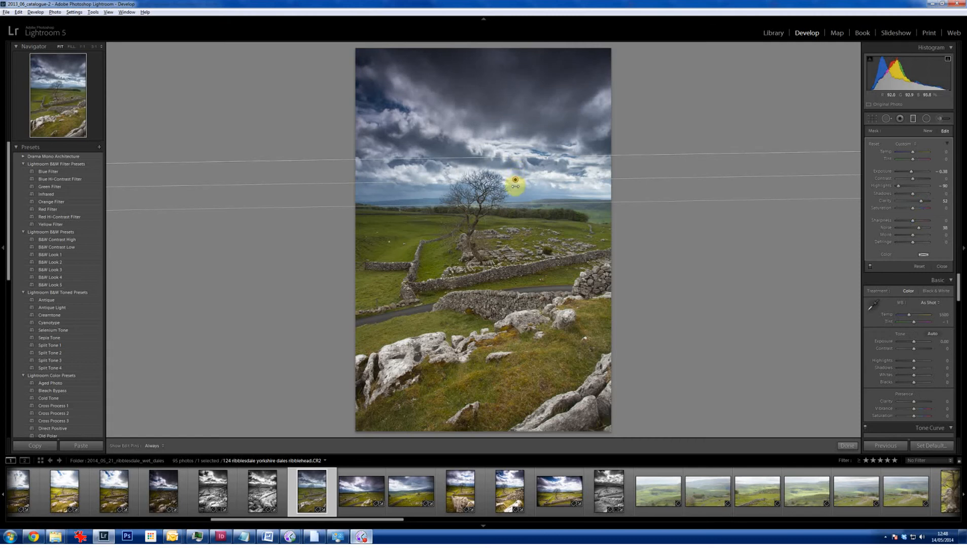
pyautogui.click(514, 189)
pyautogui.click(852, 446)
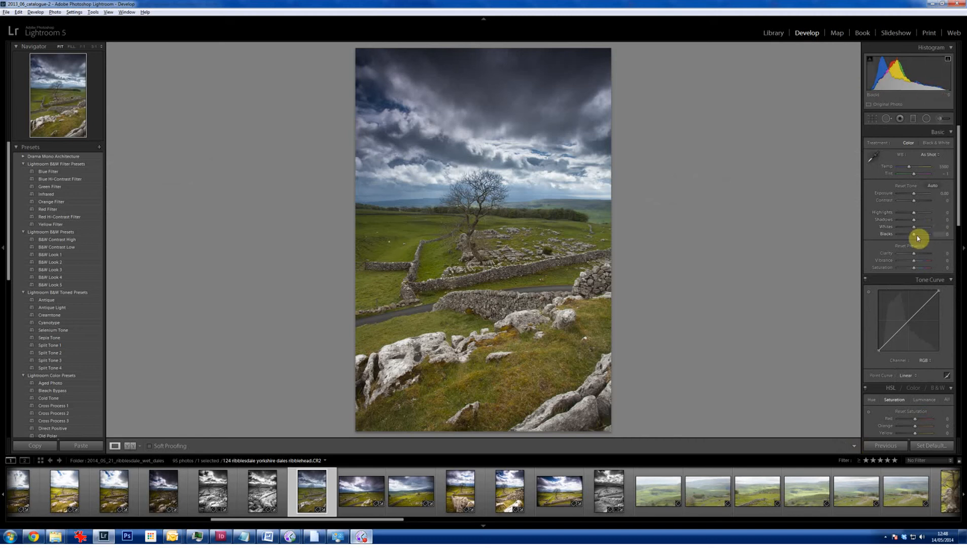
# - Set Blacks to -50 and Whites to +48, using the clipping previews as a guide
pyautogui.moveTo(915, 236); pyautogui.dragTo(910, 237)
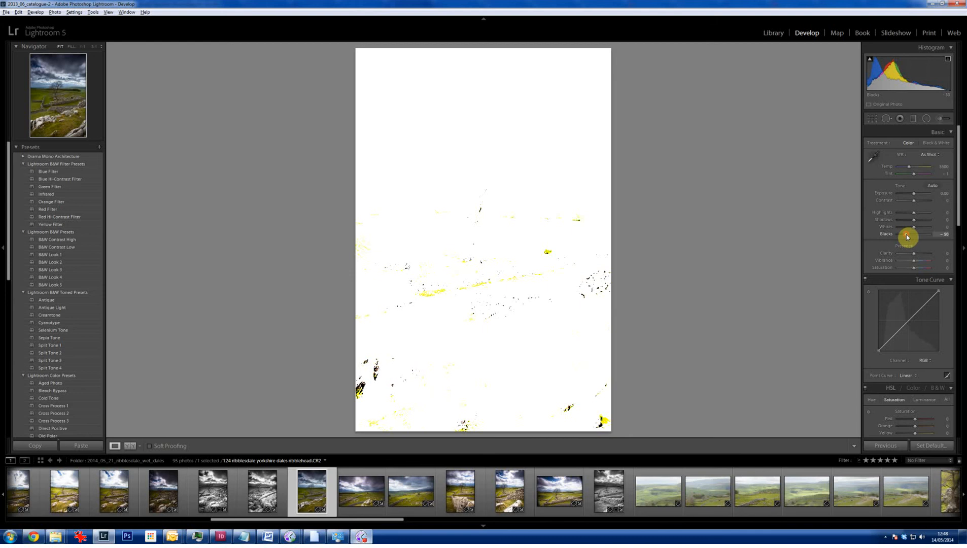
pyautogui.moveTo(907, 237); pyautogui.dragTo(907, 237)
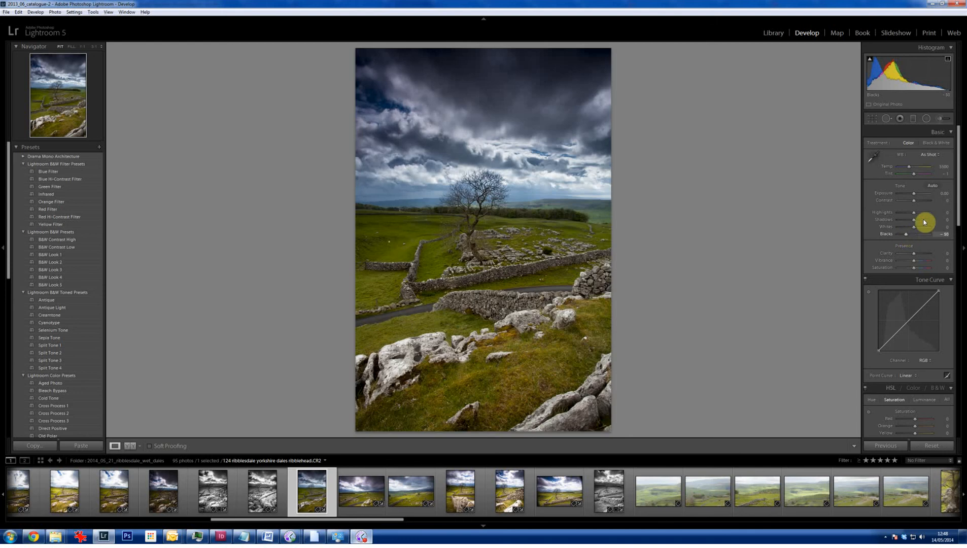
pyautogui.press('alt')
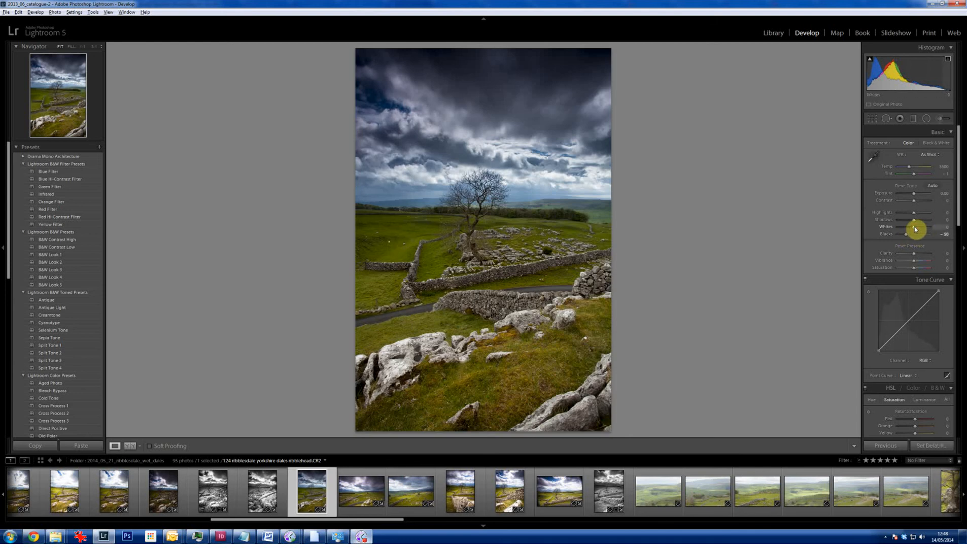
pyautogui.moveTo(916, 229); pyautogui.dragTo(917, 229)
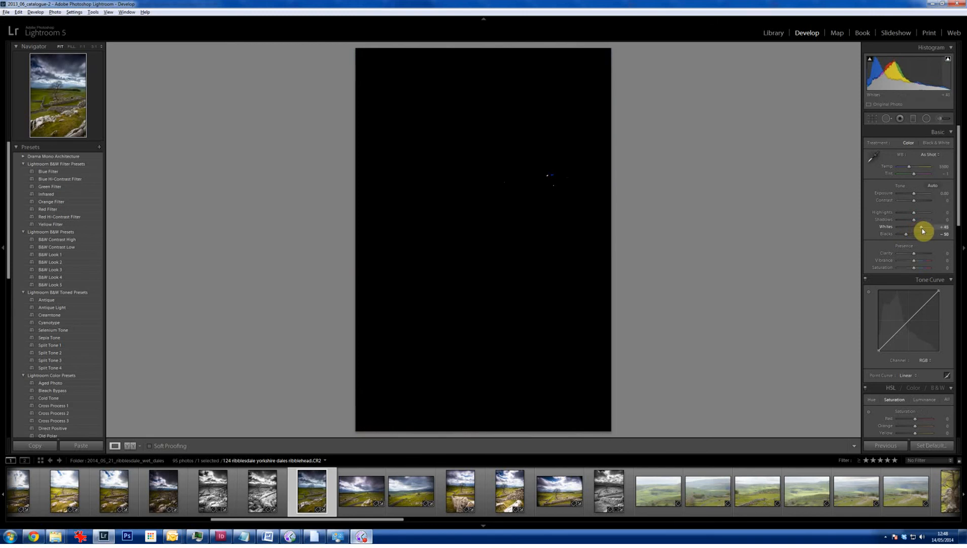
pyautogui.moveTo(922, 230); pyautogui.dragTo(923, 231)
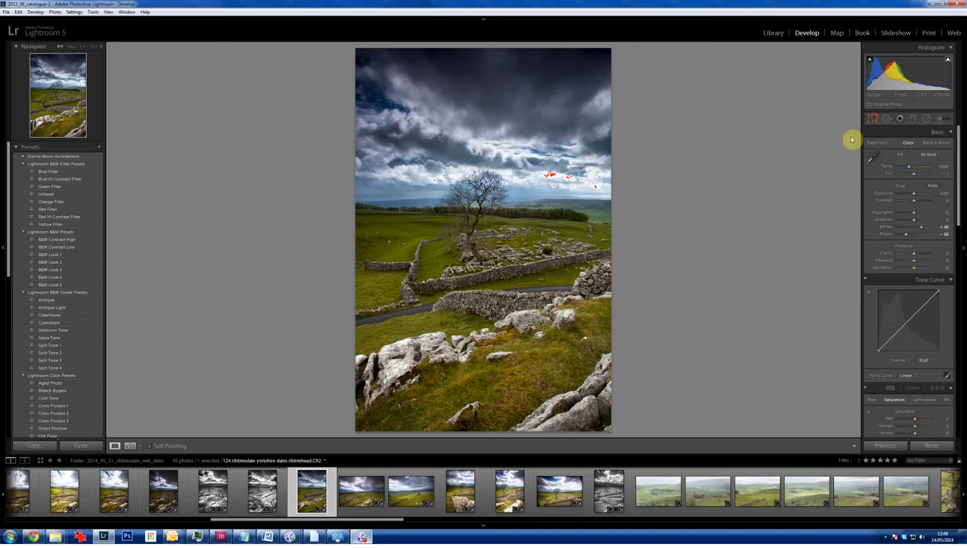
# - Crop the photo slightly inward from its upper-left corner and apply the crop
pyautogui.click(872, 118)
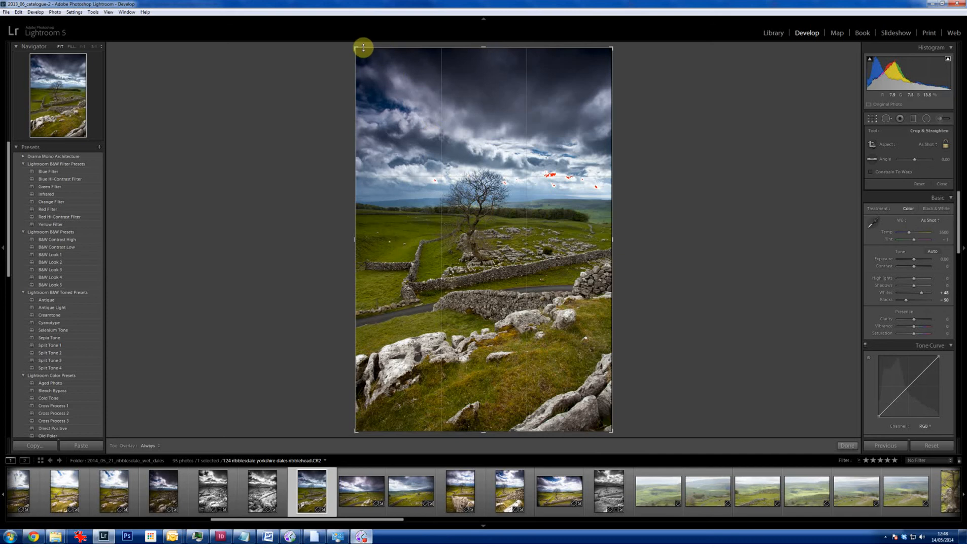
pyautogui.moveTo(357, 46); pyautogui.dragTo(367, 59)
pyautogui.click(849, 446)
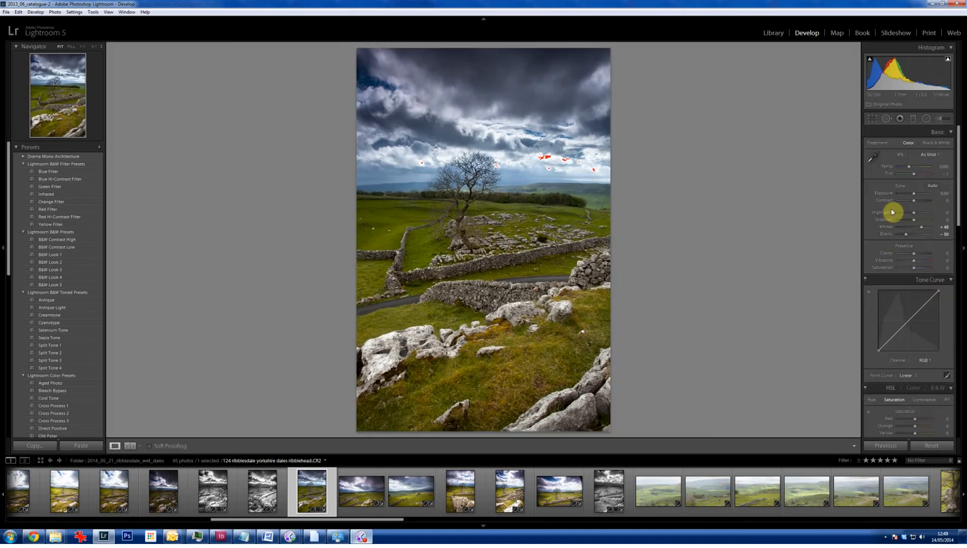
# - Raise Clarity to +31 and Vibrance to +17, checking the stone walls at 1:1 magnification
pyautogui.click(921, 255)
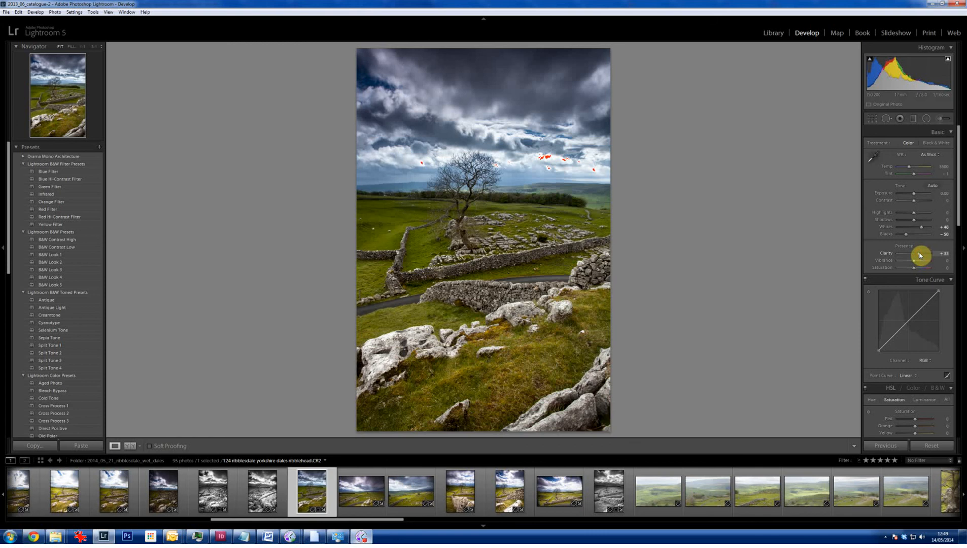
pyautogui.click(495, 259)
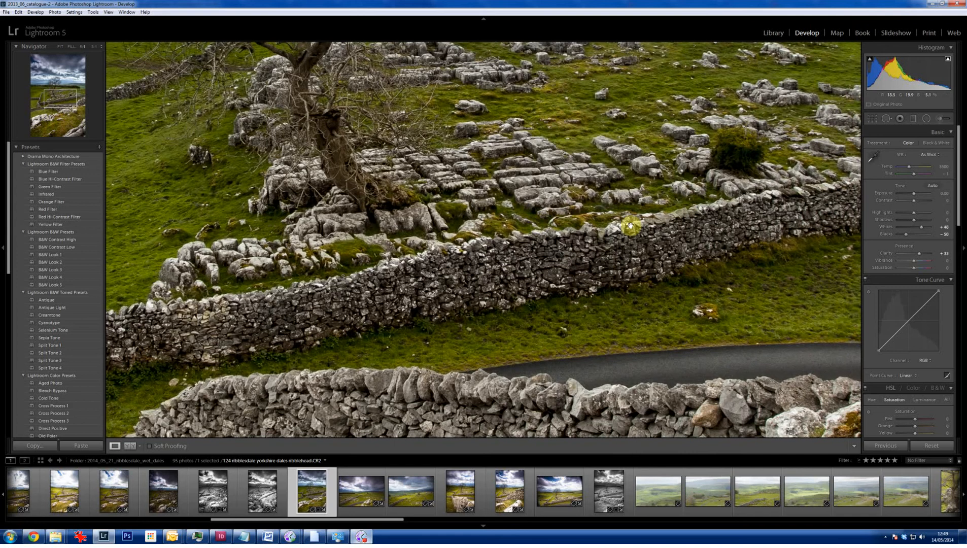
pyautogui.moveTo(916, 253)
pyautogui.mouseDown()
pyautogui.moveTo(908, 255)
pyautogui.moveTo(919, 258)
pyautogui.mouseUp()
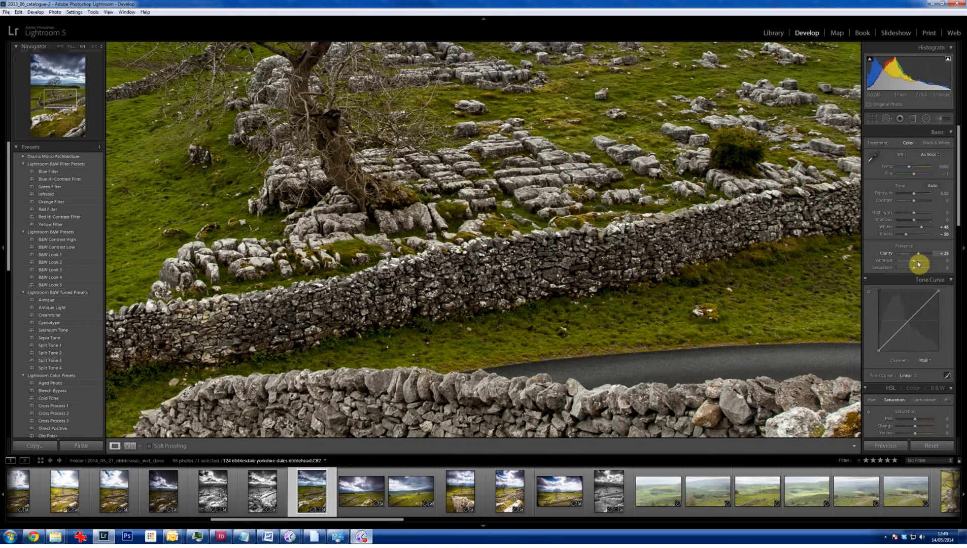
pyautogui.moveTo(918, 261); pyautogui.dragTo(919, 261)
pyautogui.click(575, 193)
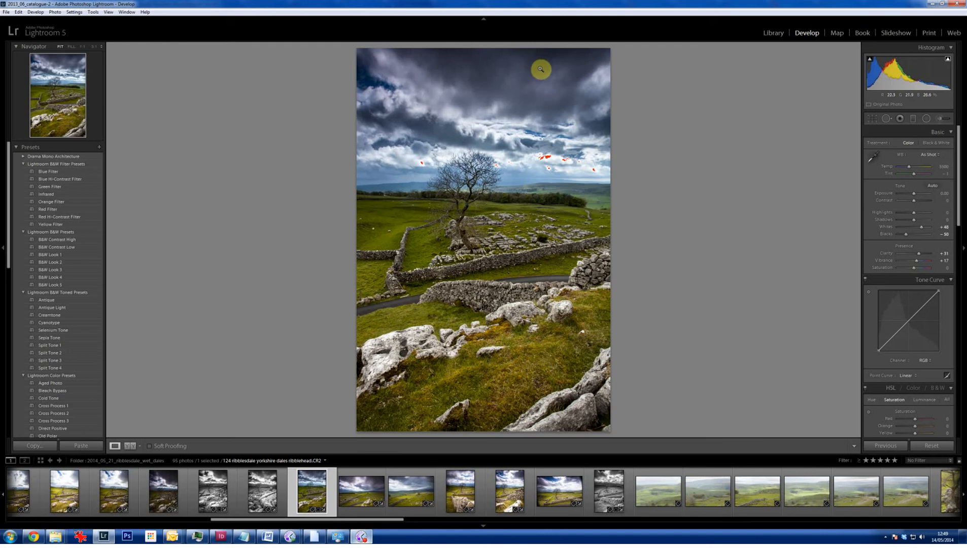
# - Try neutral white balance samples from the dark clouds and the pale foreground rock
pyautogui.press('w')
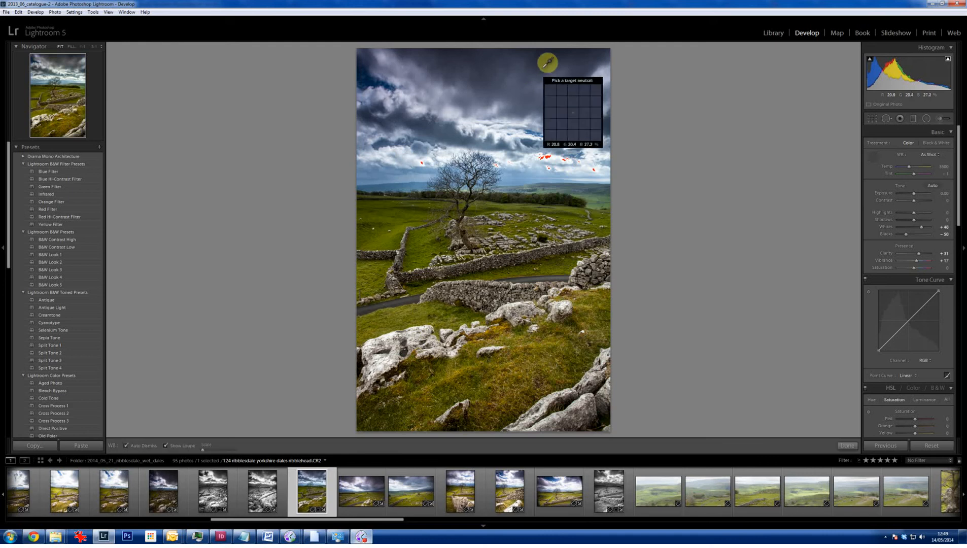
pyautogui.click(539, 76)
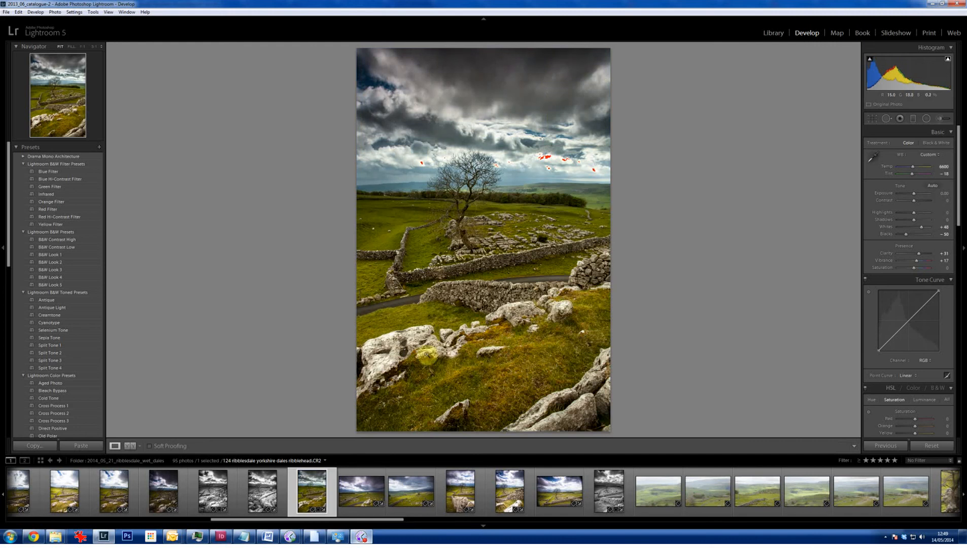
pyautogui.press('w')
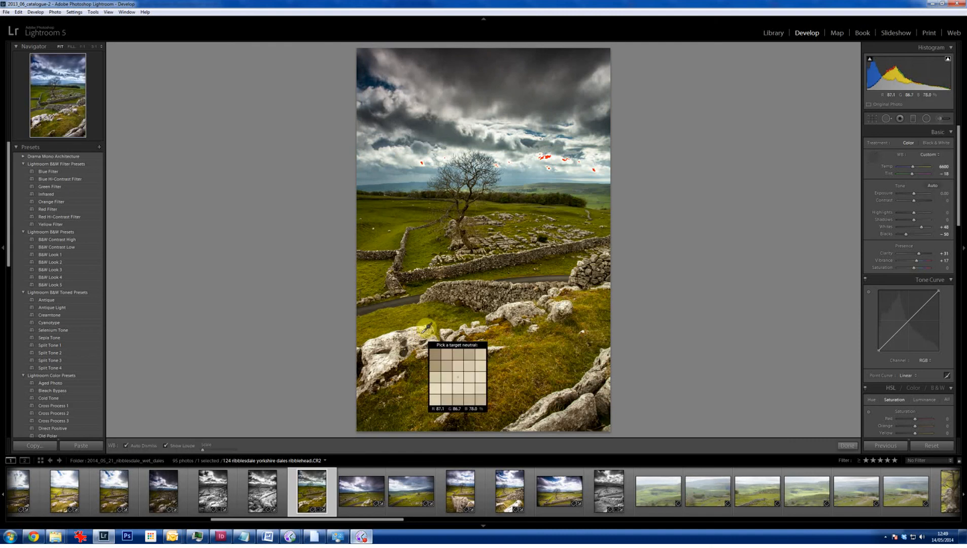
pyautogui.click(421, 333)
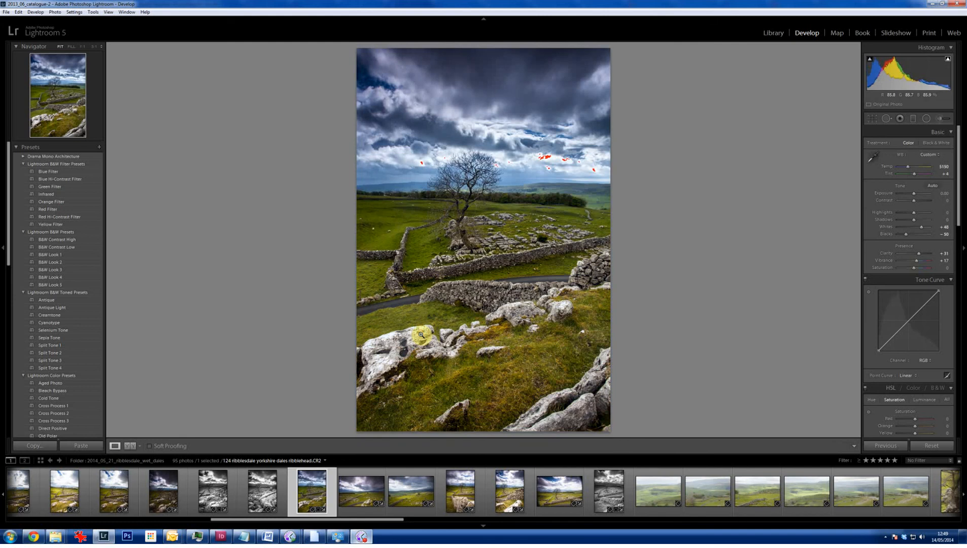
pyautogui.press('w')
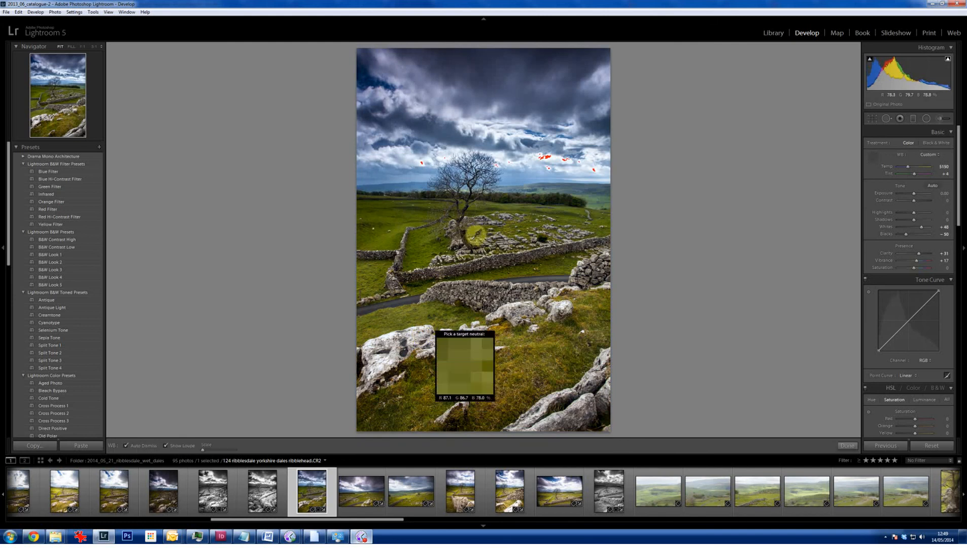
pyautogui.click(502, 83)
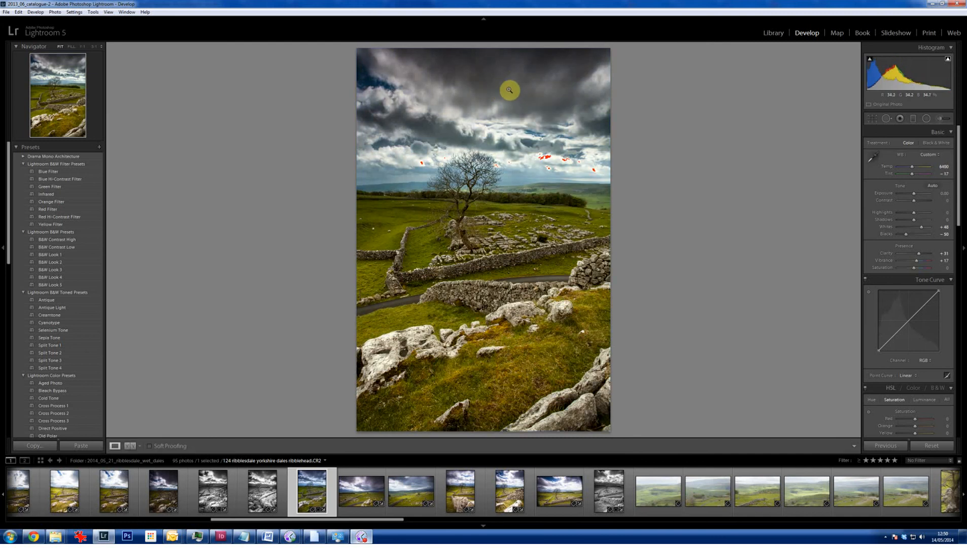
# - Try the Cloudy white balance preset, and settle on Daylight
pyautogui.click(940, 156)
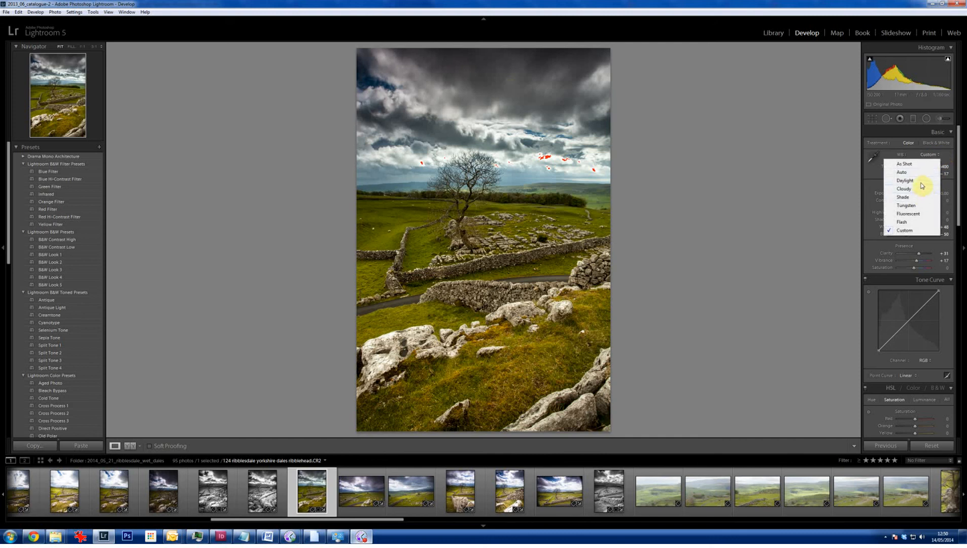
pyautogui.click(933, 154)
pyautogui.click(919, 181)
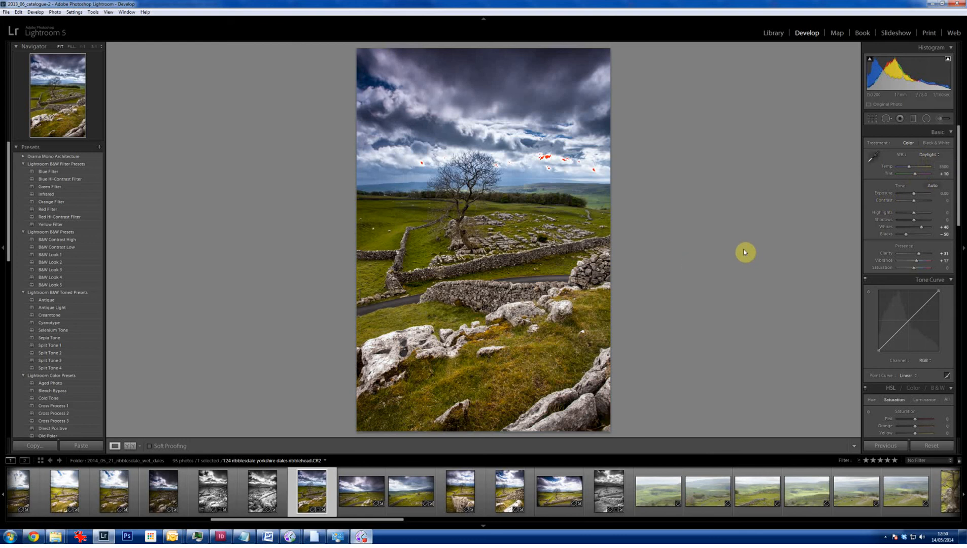
# - Brighten the tones of the grass near the road with the targeted Tone Curve adjustment and finish it
pyautogui.click(870, 294)
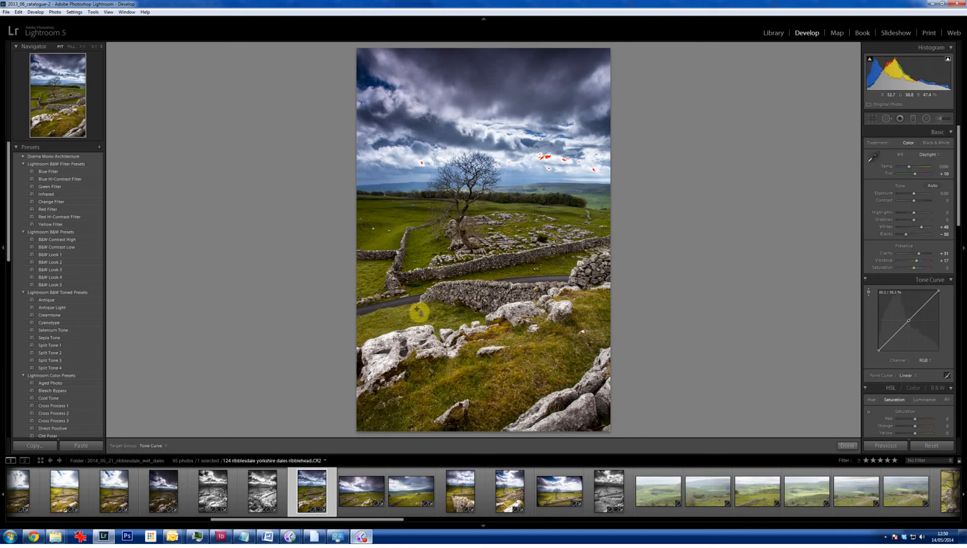
pyautogui.moveTo(417, 311); pyautogui.dragTo(417, 293)
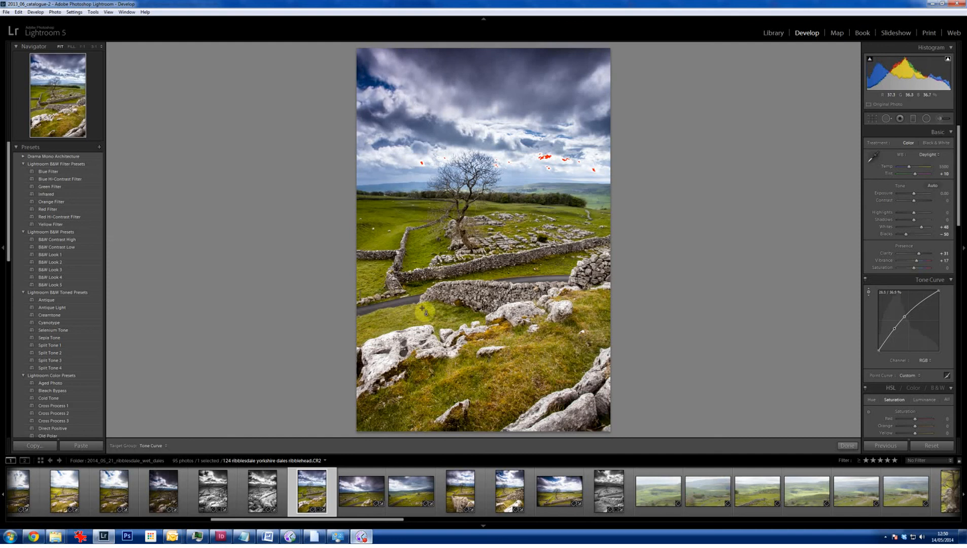
pyautogui.moveTo(957, 200); pyautogui.dragTo(957, 289)
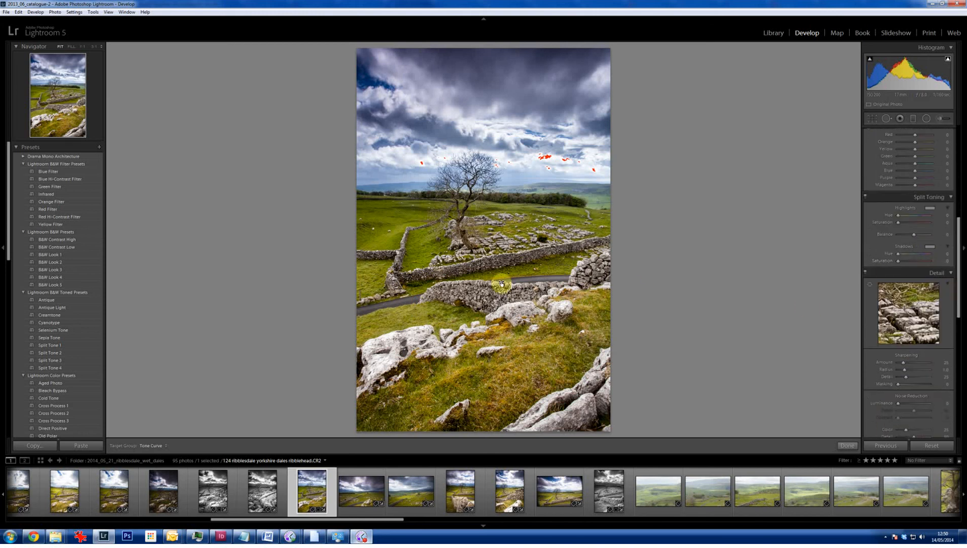
pyautogui.click(847, 446)
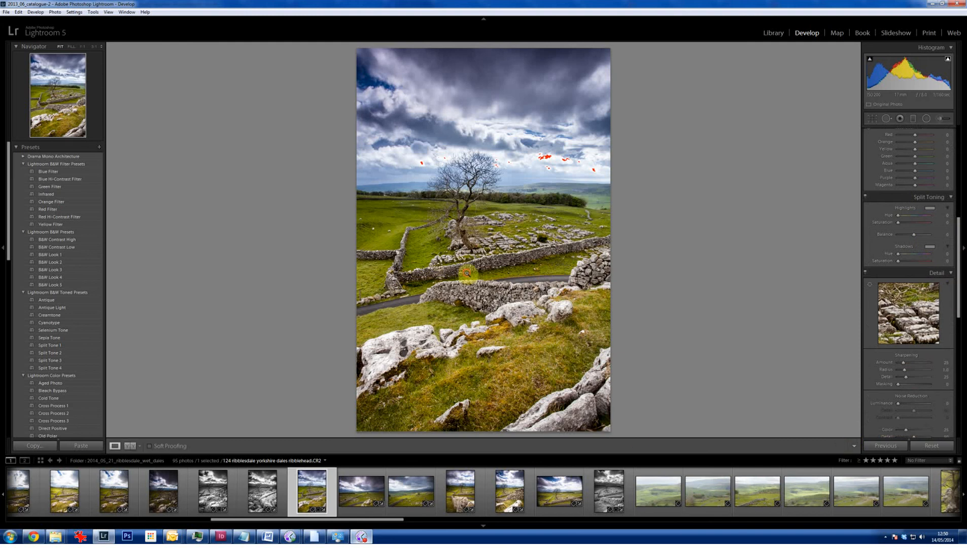
# - Sharpen the photo with Amount 64, Detail 12 and Masking 77, judging the effect at 1:1 on the stone walls
pyautogui.click(466, 273)
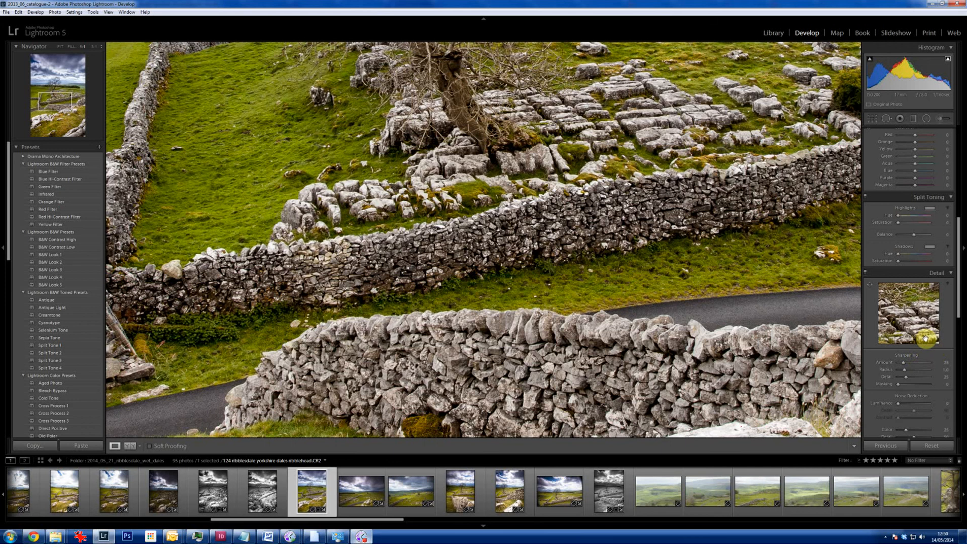
pyautogui.moveTo(901, 366); pyautogui.dragTo(898, 366)
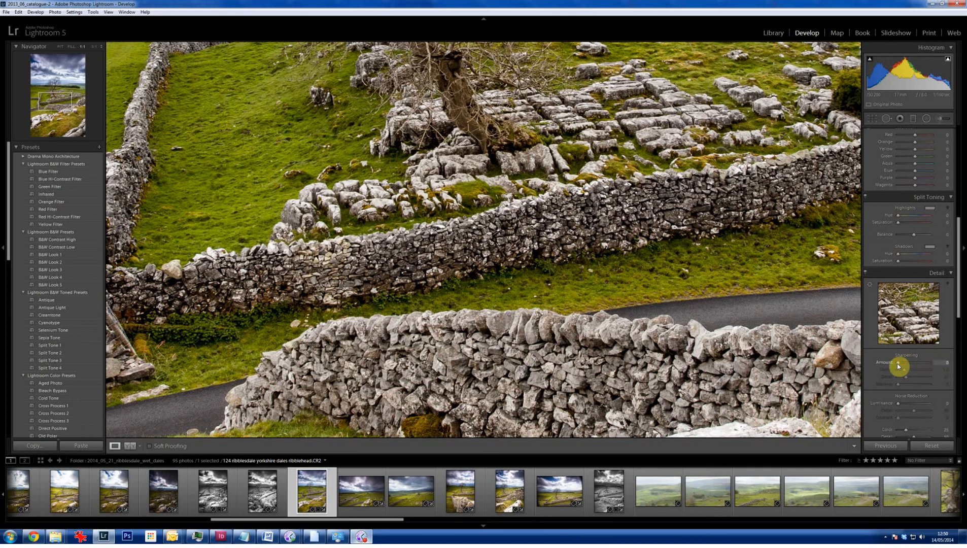
pyautogui.moveTo(899, 366); pyautogui.dragTo(910, 367)
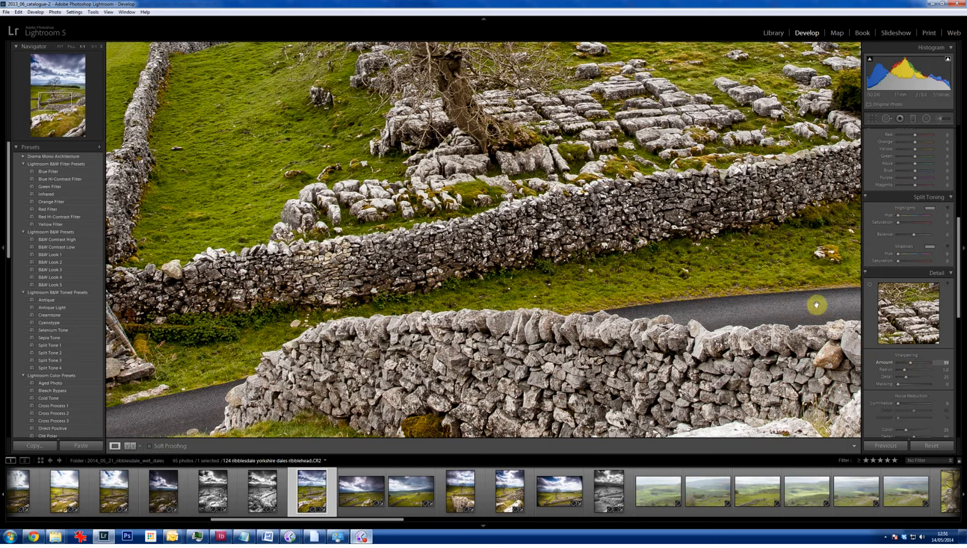
pyautogui.moveTo(899, 386); pyautogui.dragTo(915, 387)
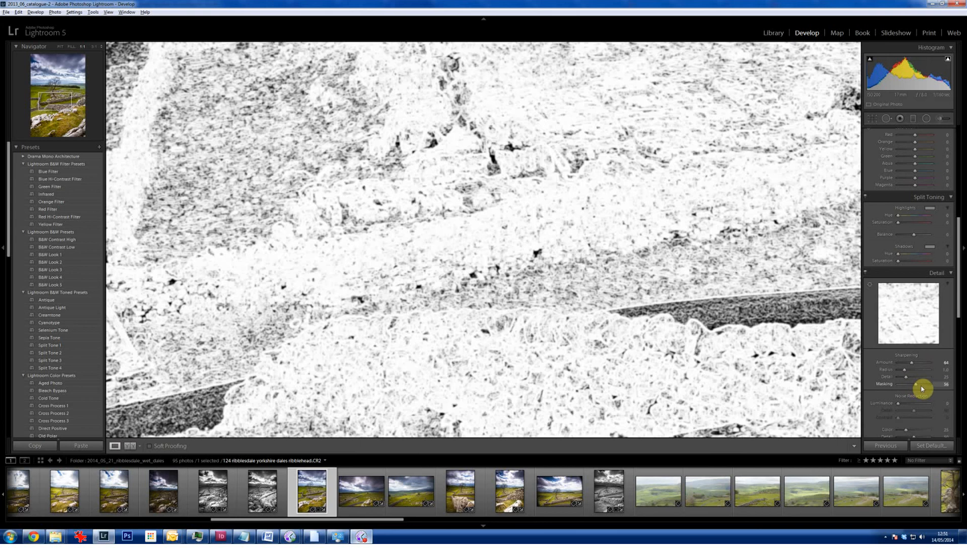
pyautogui.moveTo(922, 389); pyautogui.dragTo(923, 388)
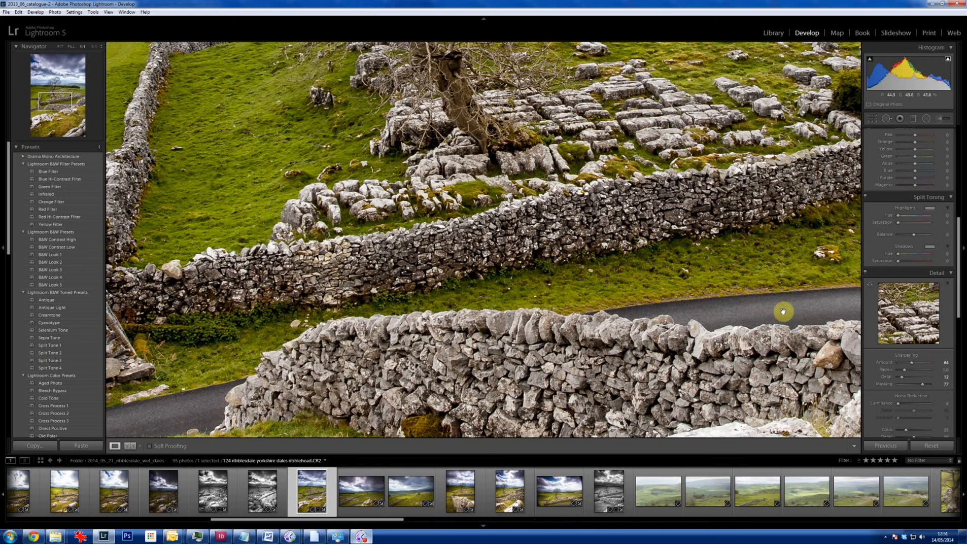
# - Add a Highlight Priority post-crop vignette with Amount -19, Midpoint 33 and Feather 99 to the whole photo
pyautogui.click(492, 246)
pyautogui.click(493, 246)
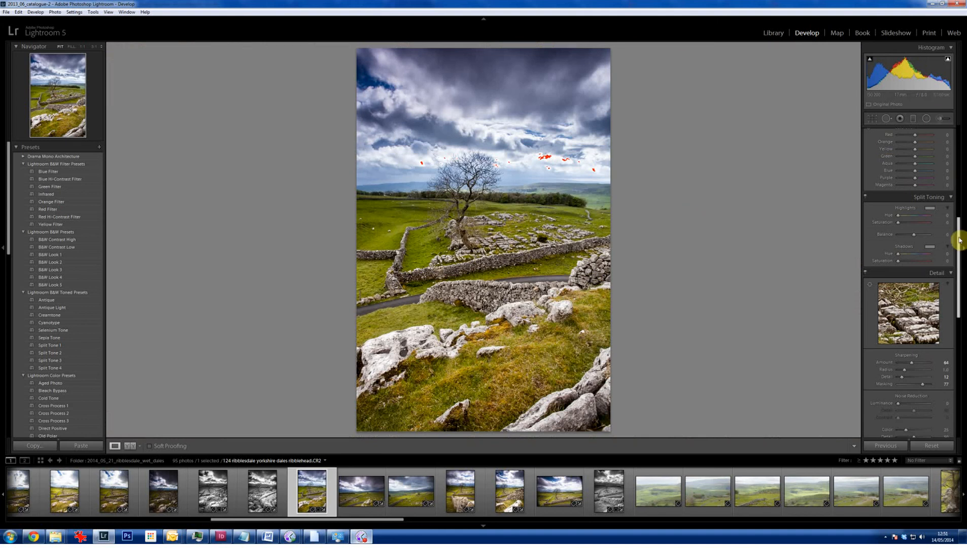
pyautogui.moveTo(958, 240); pyautogui.dragTo(962, 323)
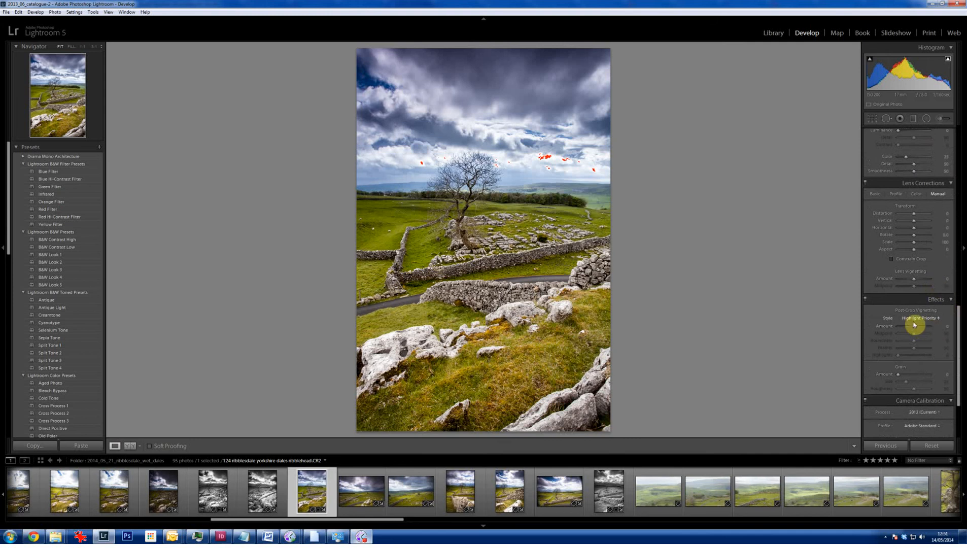
pyautogui.moveTo(914, 330); pyautogui.dragTo(908, 338)
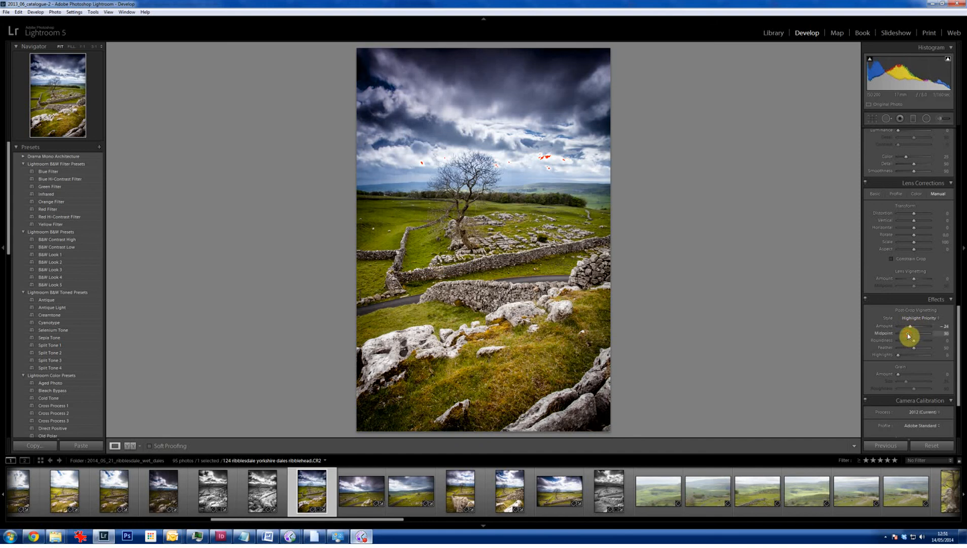
pyautogui.click(930, 350)
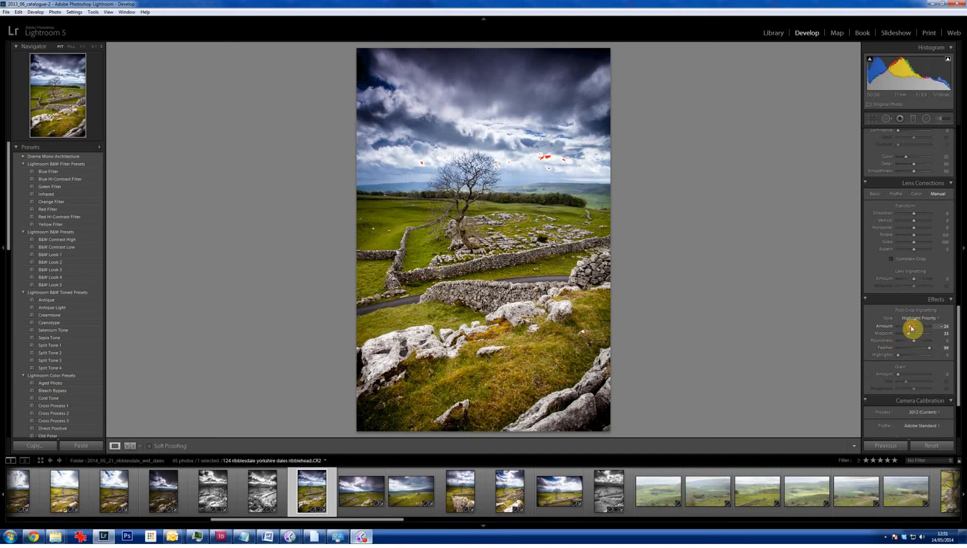
pyautogui.moveTo(913, 328); pyautogui.dragTo(913, 329)
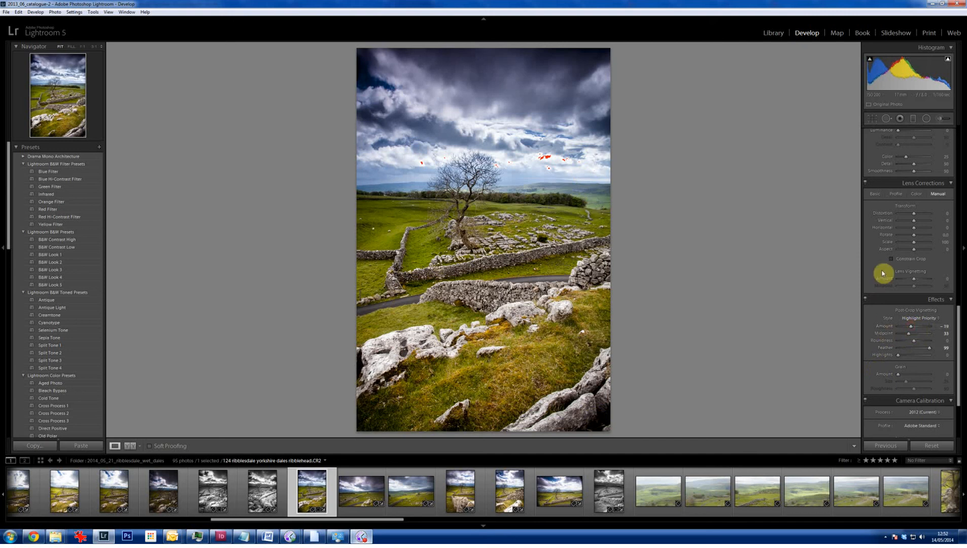
# - Convert the photo to black and white
pyautogui.click(960, 392)
pyautogui.click(960, 243)
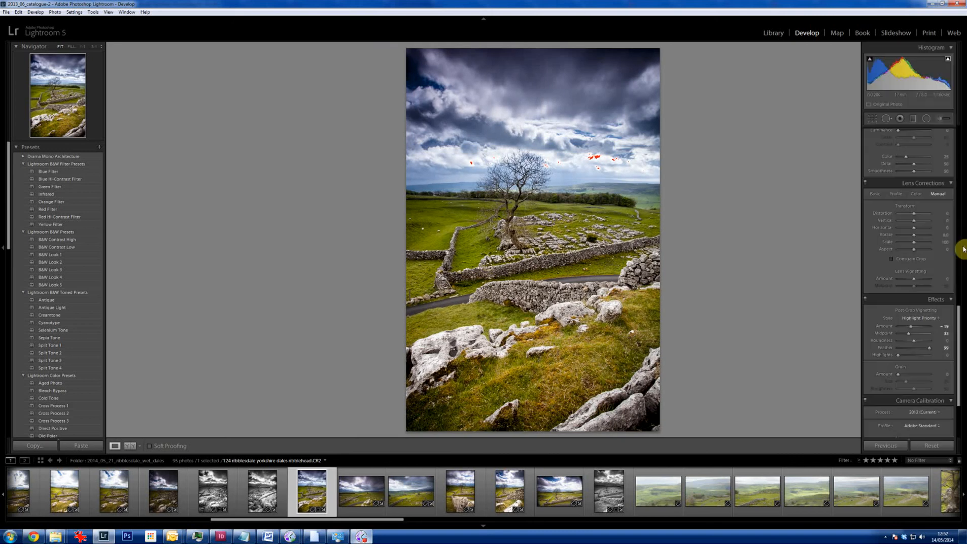
pyautogui.moveTo(959, 306); pyautogui.dragTo(941, 124)
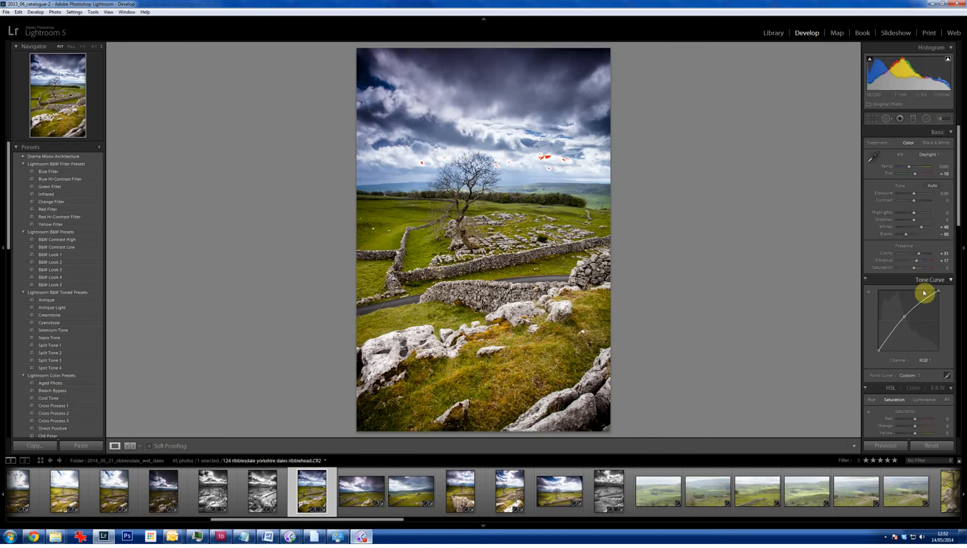
pyautogui.moveTo(957, 218); pyautogui.dragTo(957, 259)
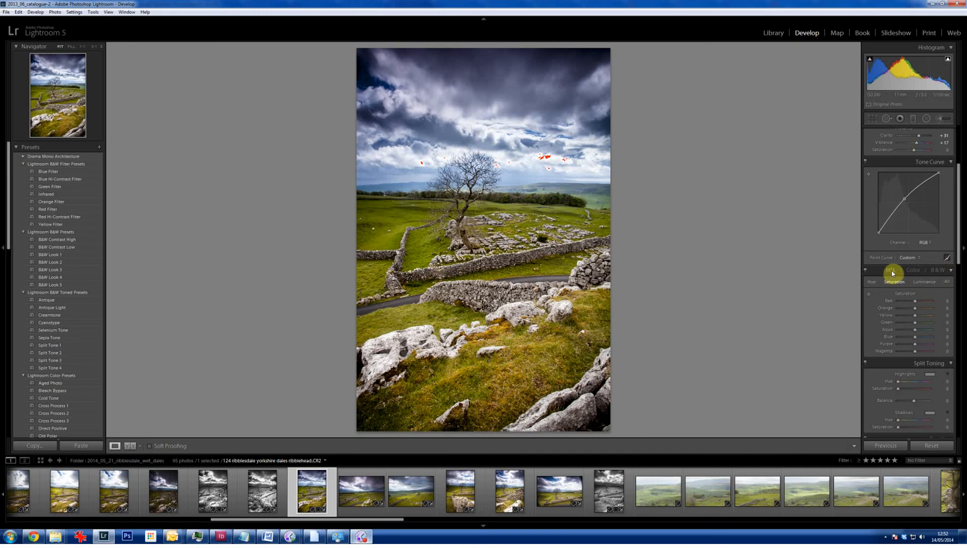
pyautogui.click(942, 271)
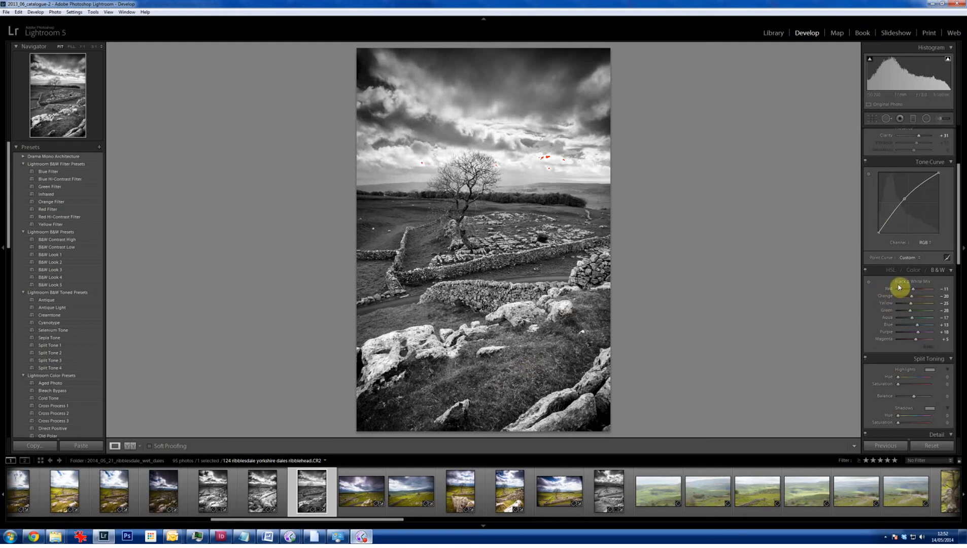
# - Brighten the grass to Yellow +50 and Green +41 and darken the sky to Blue -48 with the targeted Black & White Mix adjustment
pyautogui.click(869, 282)
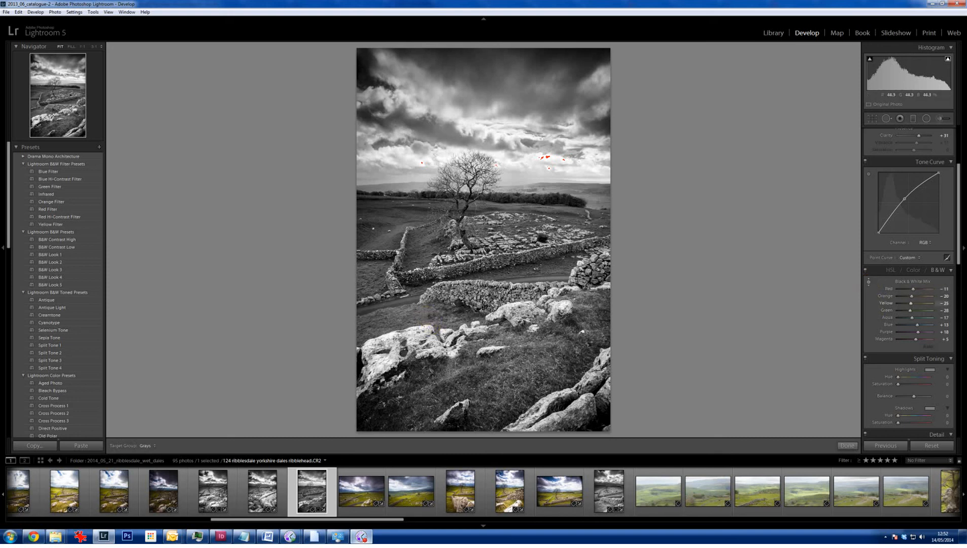
pyautogui.moveTo(528, 370); pyautogui.dragTo(527, 331)
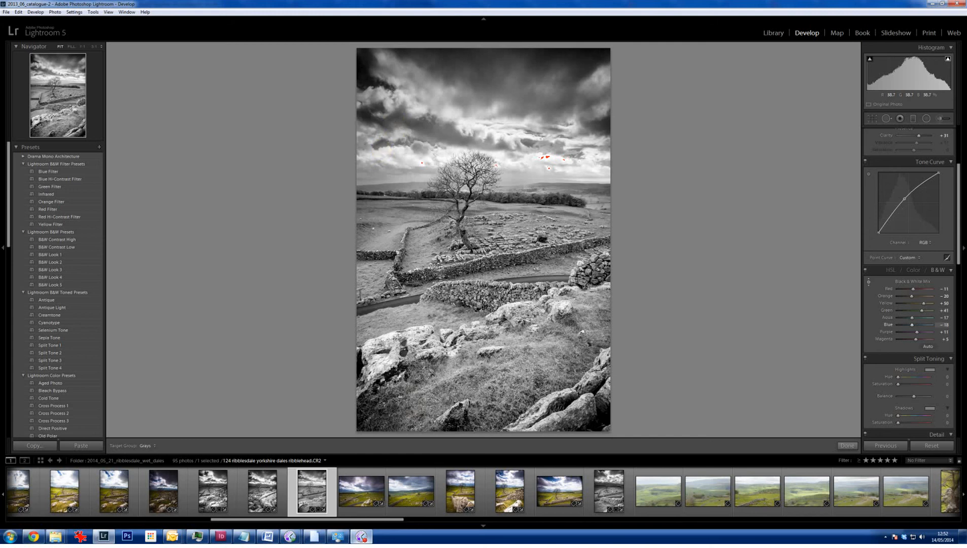
pyautogui.moveTo(513, 82); pyautogui.dragTo(513, 93)
pyautogui.moveTo(380, 150); pyautogui.dragTo(381, 148)
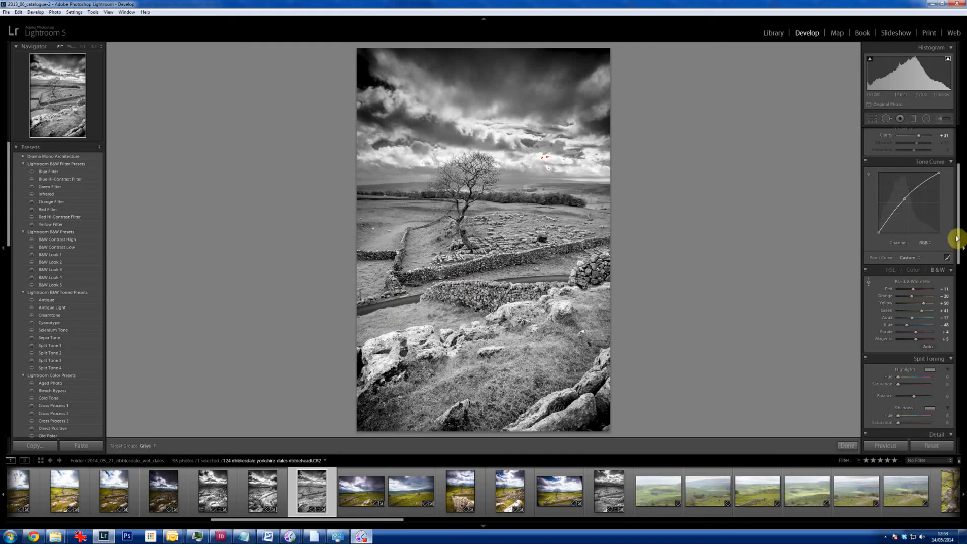
# - Strengthen the post-crop vignette to Amount -36 with Midpoint 26
pyautogui.moveTo(959, 239); pyautogui.dragTo(957, 399)
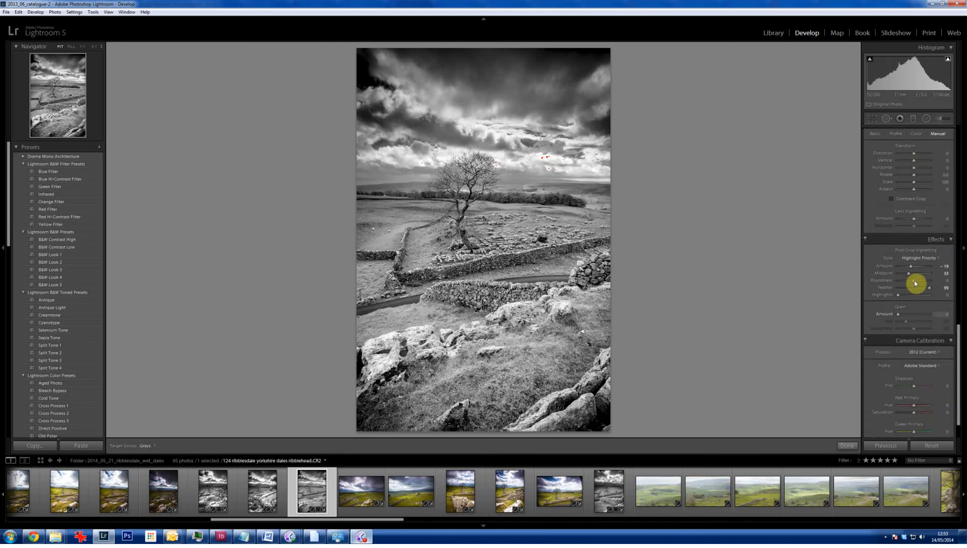
pyautogui.moveTo(908, 274); pyautogui.dragTo(906, 275)
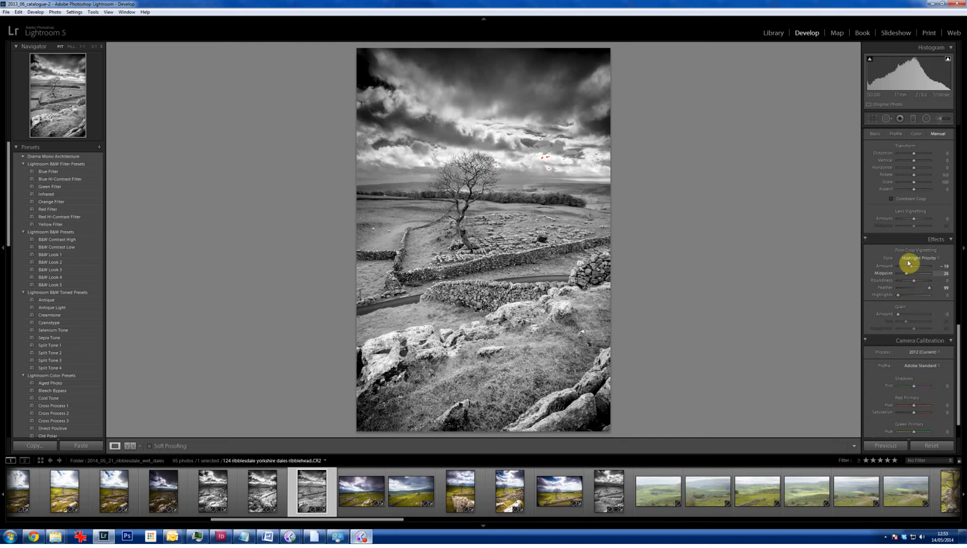
pyautogui.moveTo(911, 270); pyautogui.dragTo(908, 271)
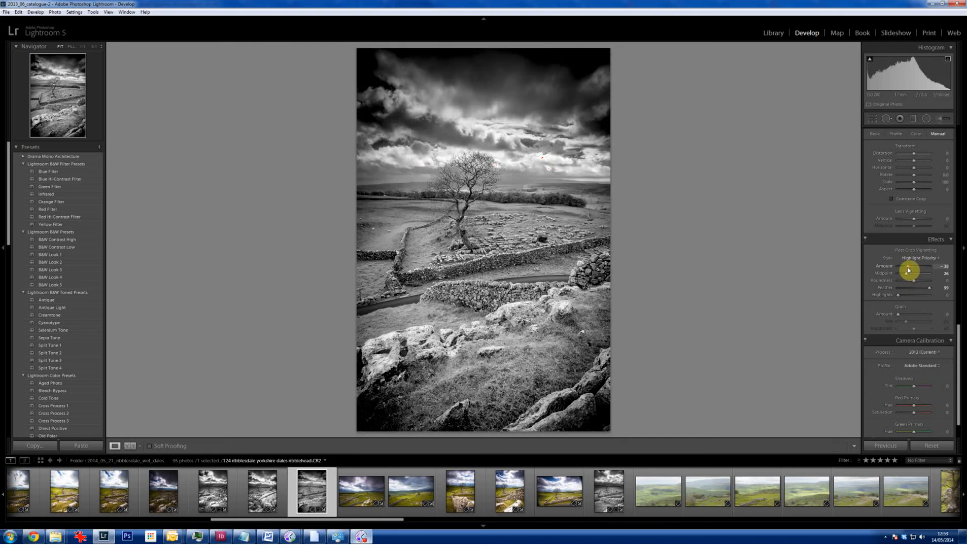
pyautogui.moveTo(908, 270); pyautogui.dragTo(907, 270)
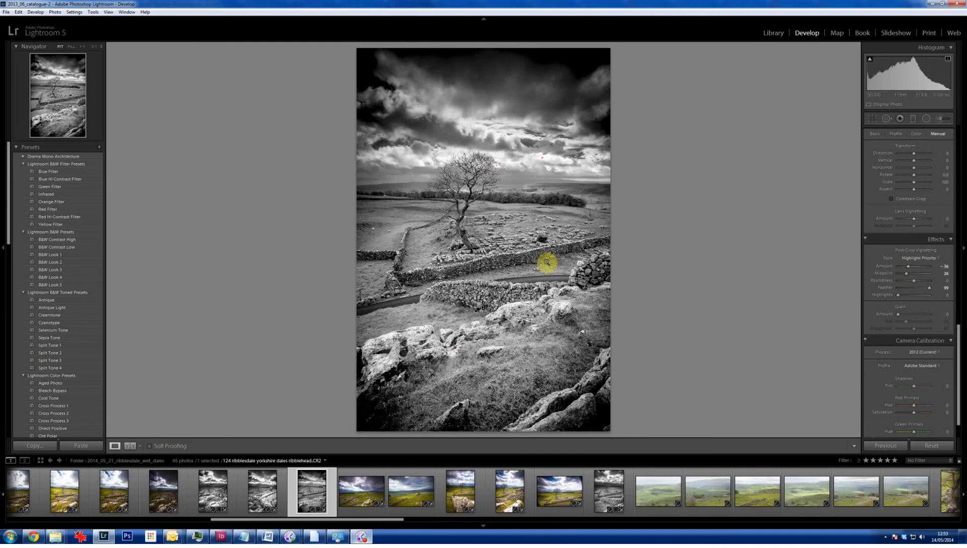
# - Paint over the far stone walls with a size 24 Adjustment Brush using raised Contrast, Shadows -40 and Clarity 24
pyautogui.click(941, 120)
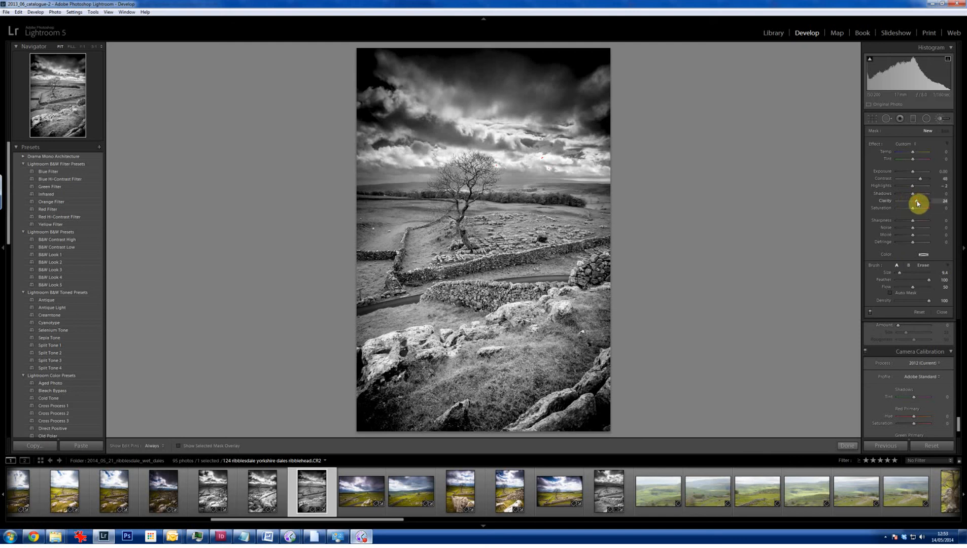
pyautogui.click(907, 194)
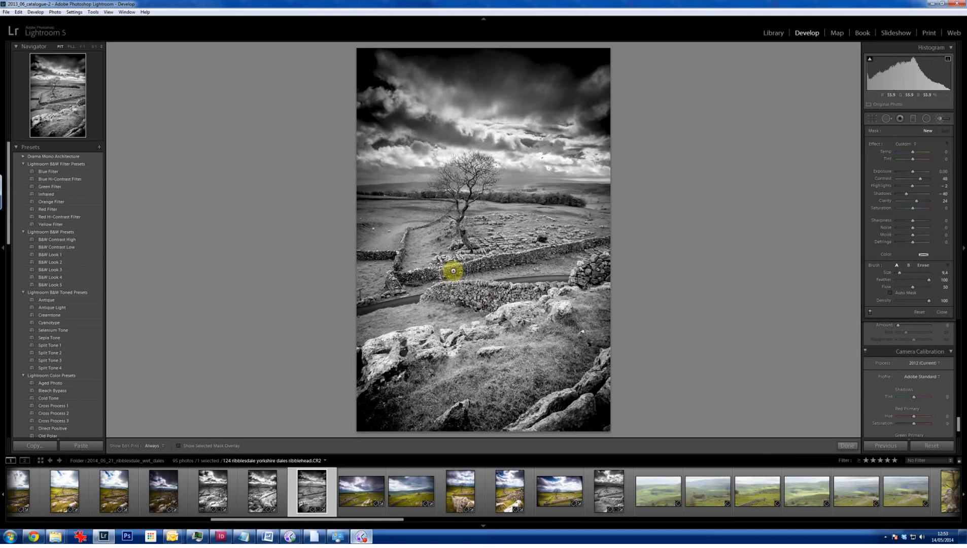
pyautogui.click(72, 46)
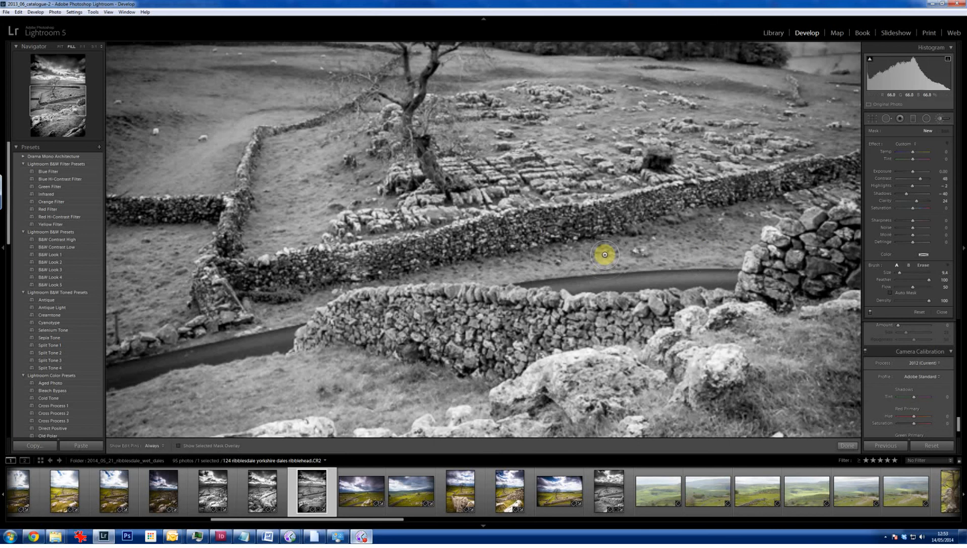
pyautogui.scroll(3, 605, 249)
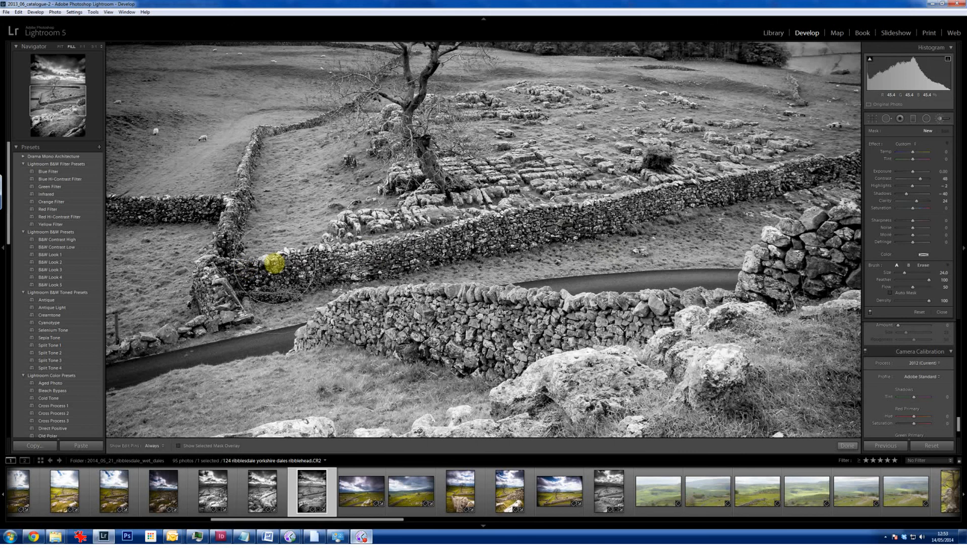
pyautogui.moveTo(275, 264); pyautogui.dragTo(774, 178)
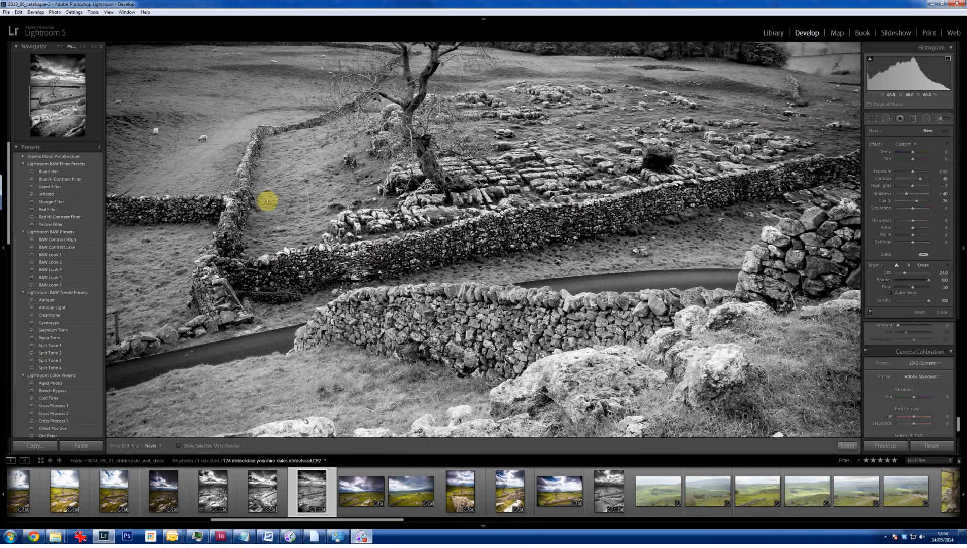
pyautogui.moveTo(440, 214)
pyautogui.mouseDown()
pyautogui.moveTo(782, 188)
pyautogui.moveTo(763, 186)
pyautogui.mouseUp()
# - Extend the brushed area over the near stone wall and set its Shadows to 2 and Highlights to 24
pyautogui.moveTo(876, 245); pyautogui.dragTo(868, 255)
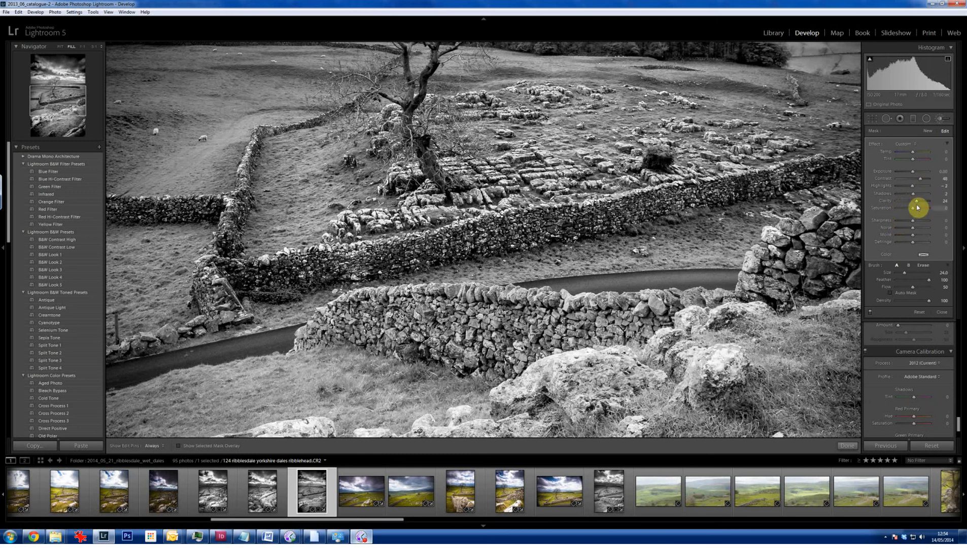
pyautogui.moveTo(440, 333)
pyautogui.mouseDown()
pyautogui.moveTo(320, 334)
pyautogui.moveTo(585, 323)
pyautogui.moveTo(602, 333)
pyautogui.moveTo(781, 282)
pyautogui.moveTo(835, 252)
pyautogui.moveTo(815, 231)
pyautogui.moveTo(785, 245)
pyautogui.moveTo(765, 285)
pyautogui.moveTo(663, 310)
pyautogui.moveTo(367, 323)
pyautogui.moveTo(498, 353)
pyautogui.mouseUp()
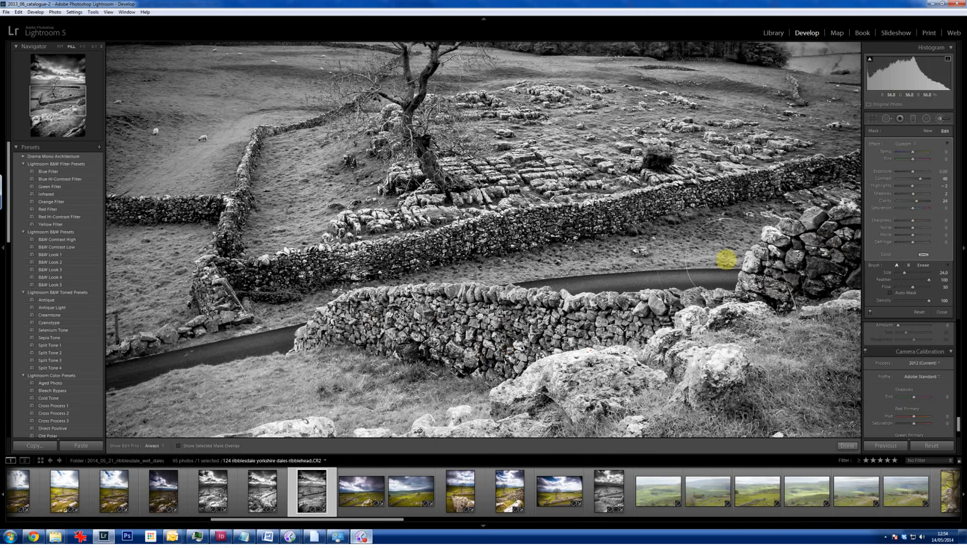
pyautogui.click(917, 186)
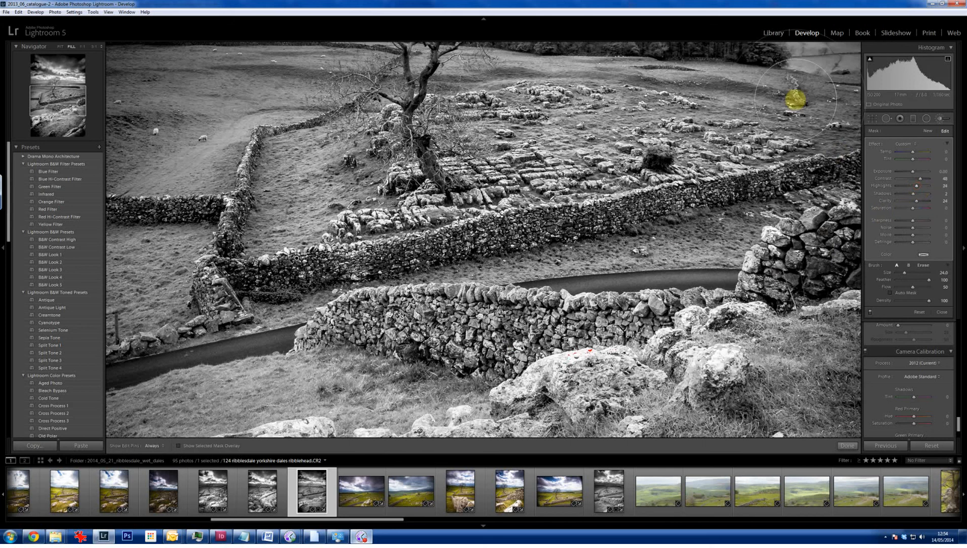
# - Extend the brushed area over the foreground, set Highlights to 33 and Shadows to 16, and finish the brush adjustment
pyautogui.press('z')
pyautogui.press('h')
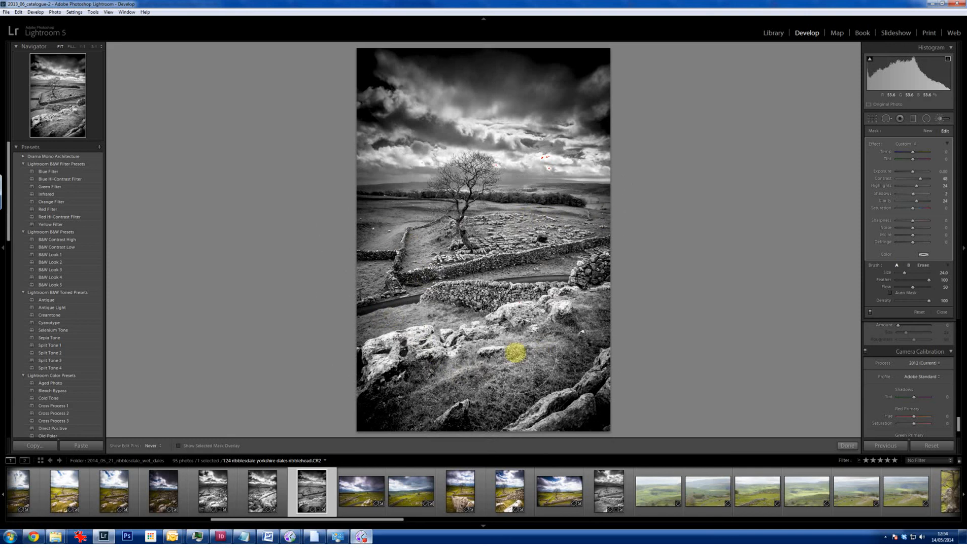
pyautogui.press('h')
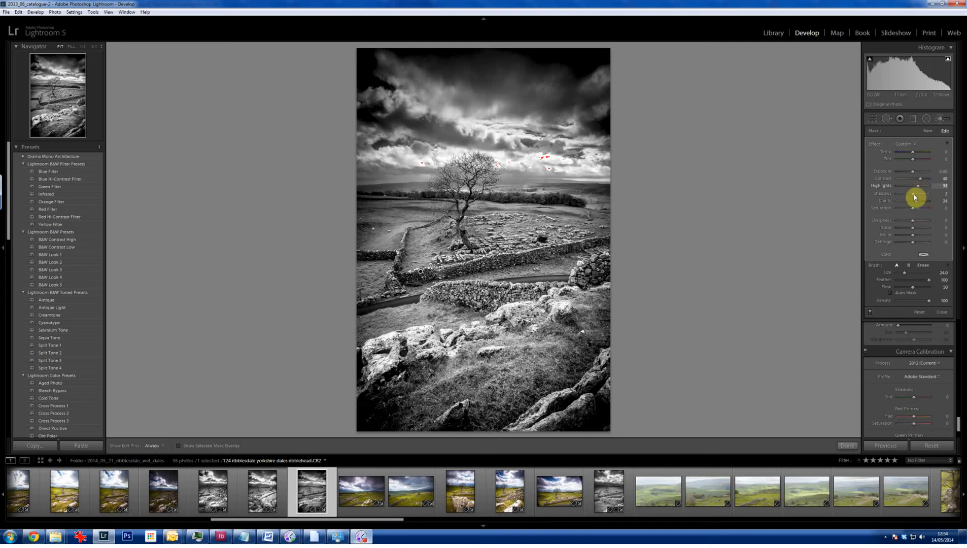
pyautogui.moveTo(918, 196); pyautogui.dragTo(918, 196)
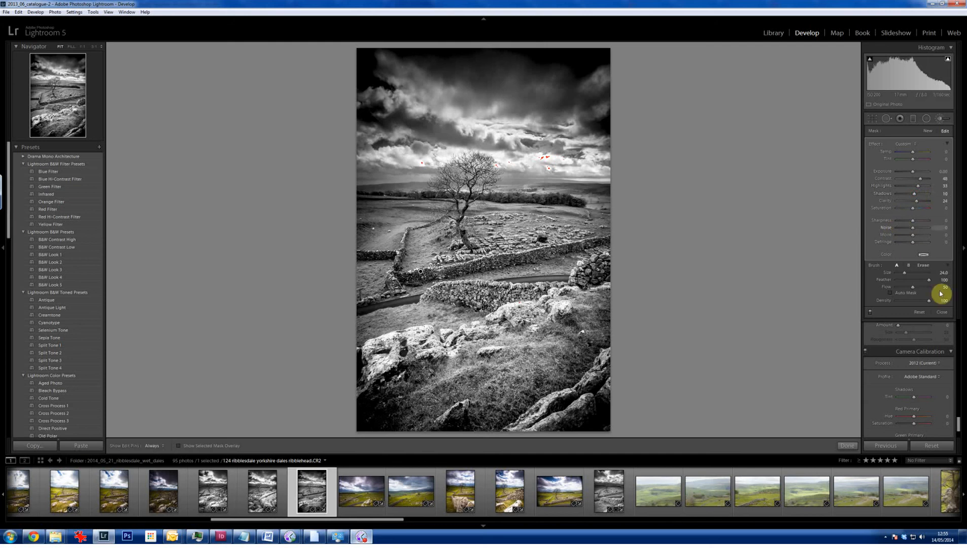
pyautogui.click(848, 446)
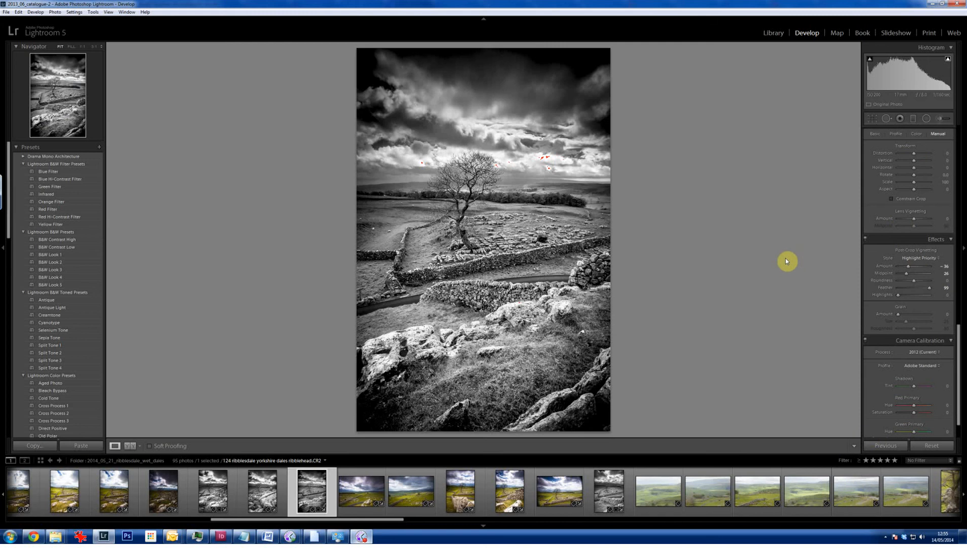
# - Hide the filmstrip and crop a thin strip of sky off the top of the photo
pyautogui.click(483, 528)
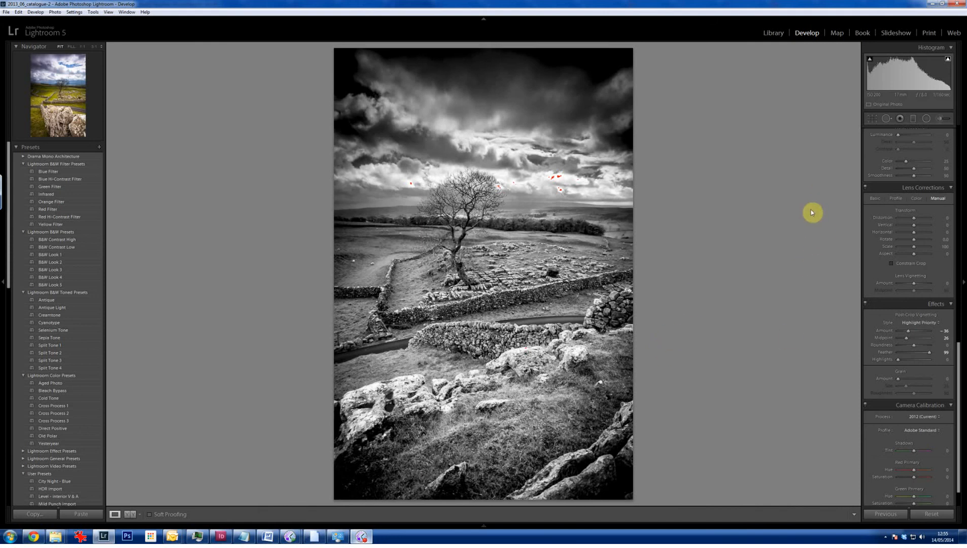
pyautogui.click(873, 120)
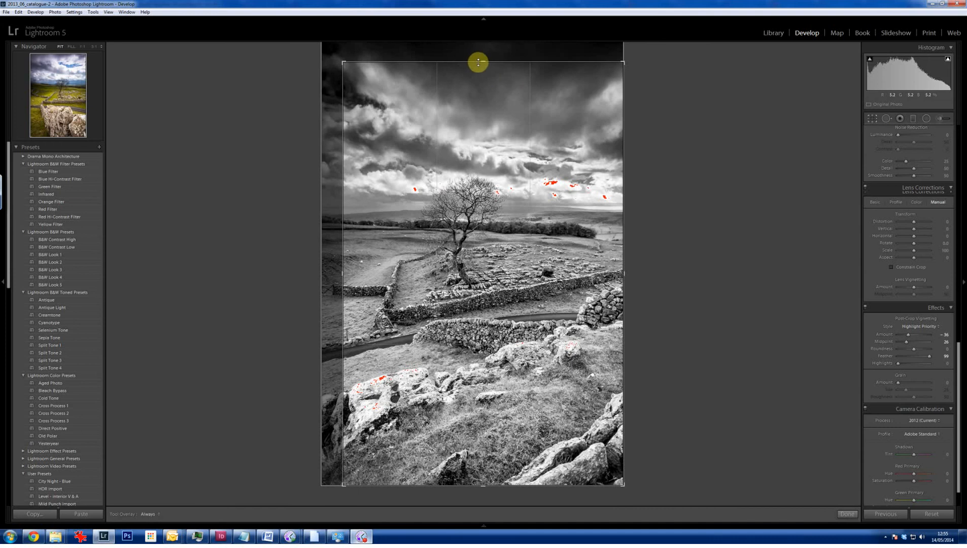
pyautogui.moveTo(480, 62); pyautogui.dragTo(481, 74)
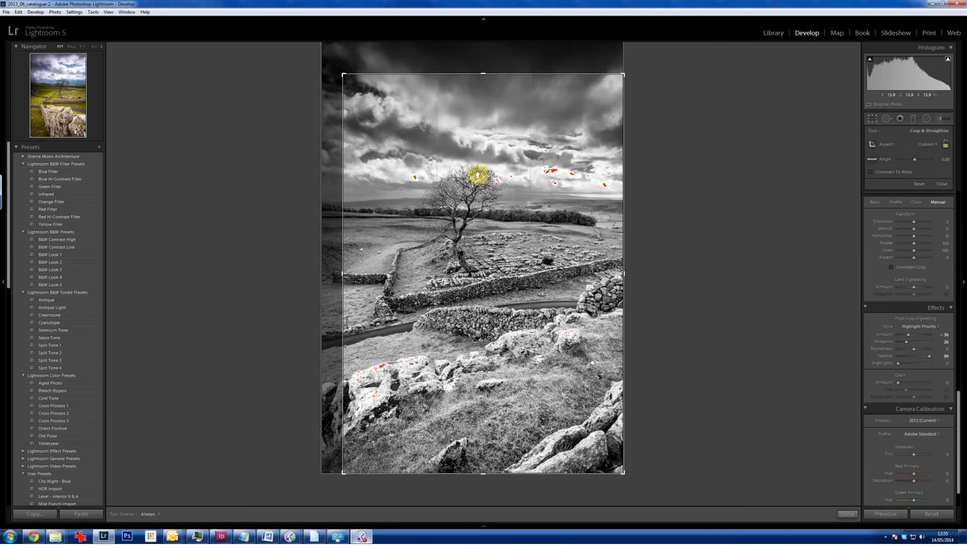
pyautogui.click(848, 514)
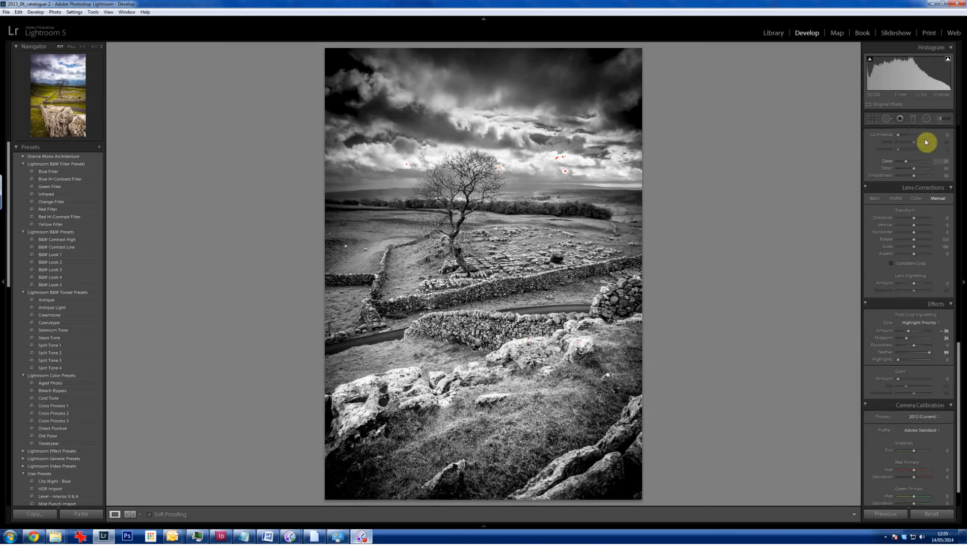
# - Paint Sharpness 62 along the near stone wall with a size 3 Adjustment Brush using the Sharpness effect
pyautogui.click(940, 120)
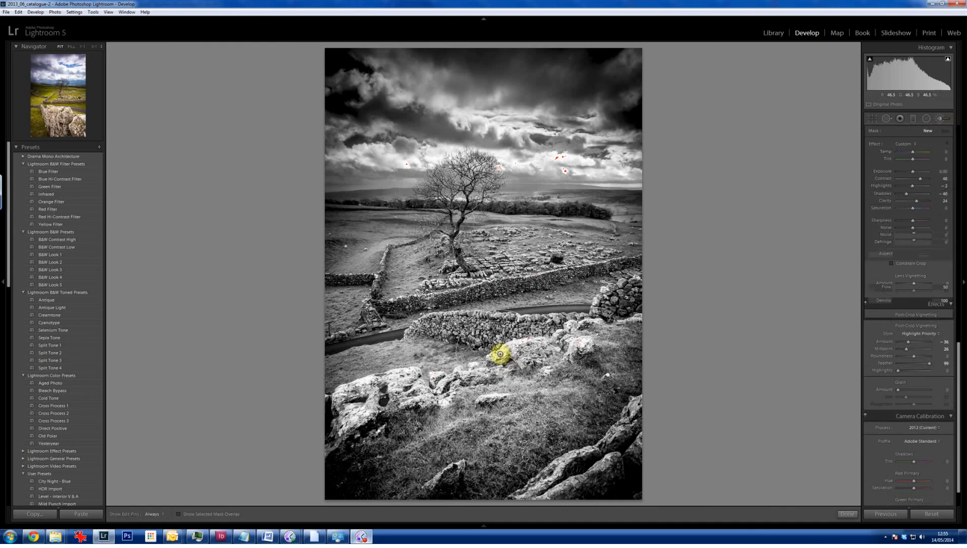
pyautogui.click(916, 146)
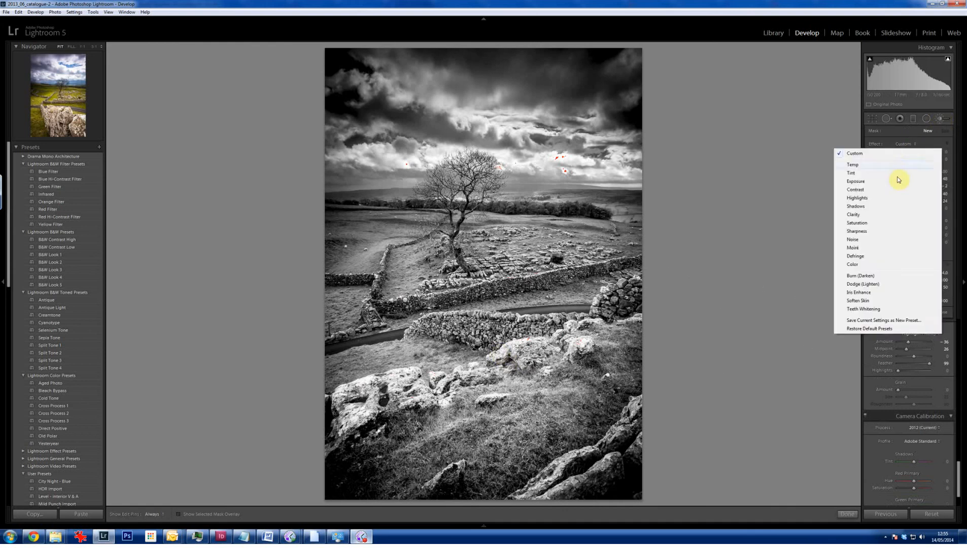
pyautogui.click(868, 232)
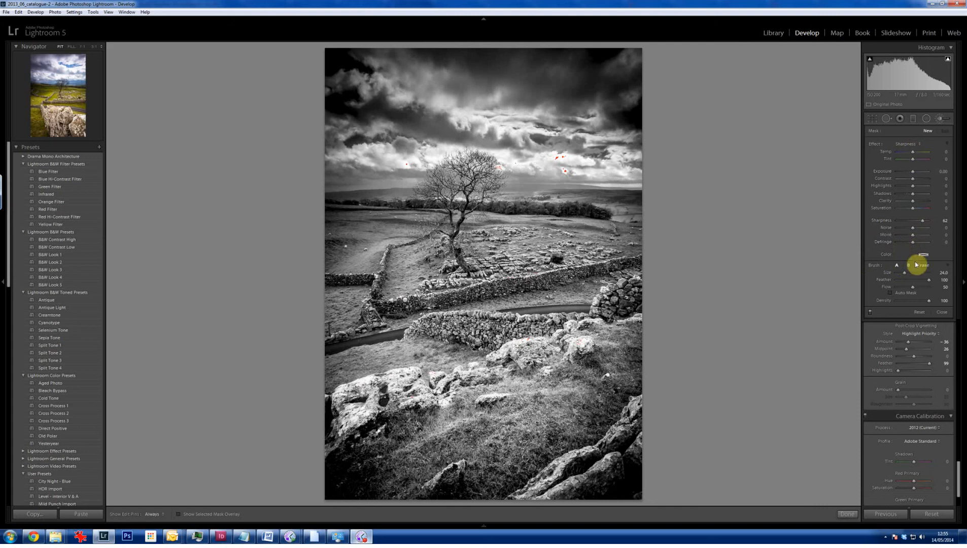
pyautogui.scroll(-1, 503, 274)
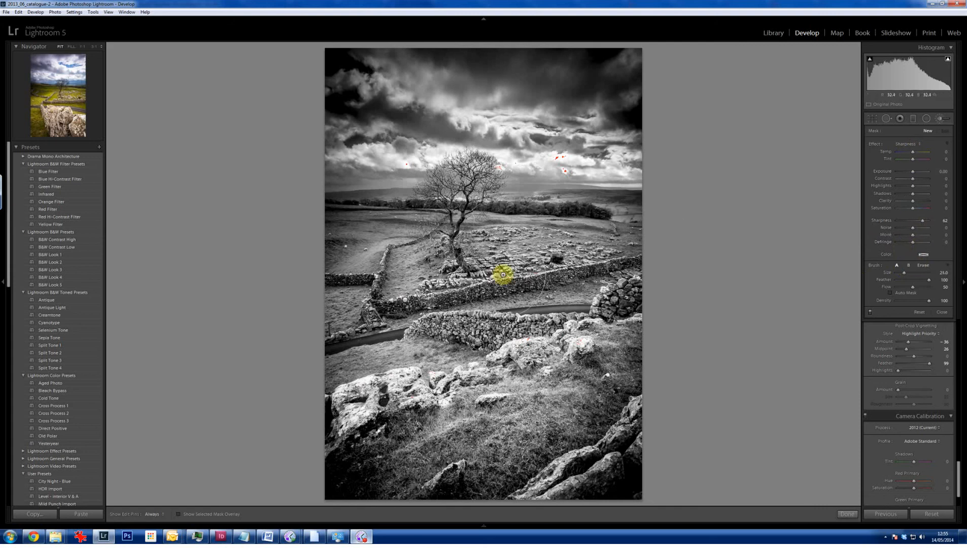
pyautogui.scroll(-5, 495, 292)
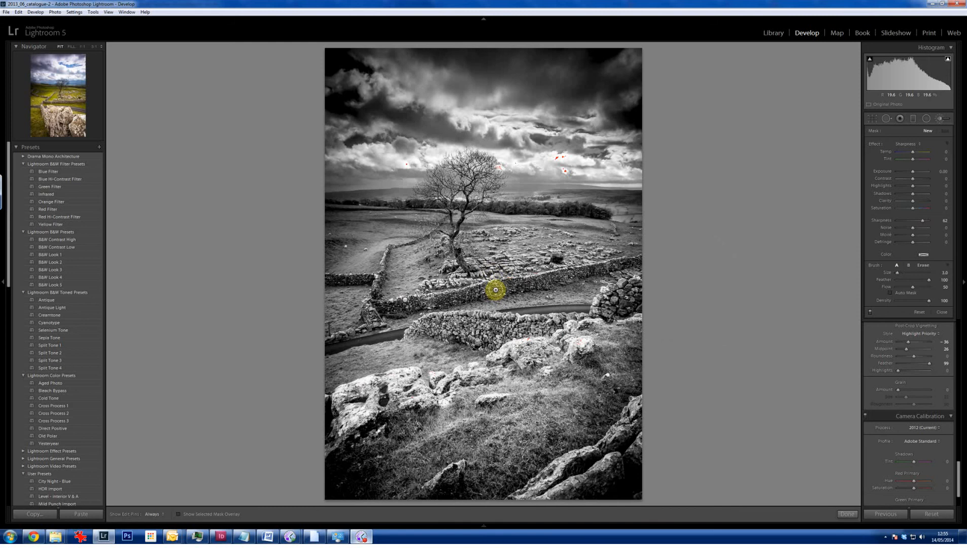
pyautogui.scroll(-1, 495, 290)
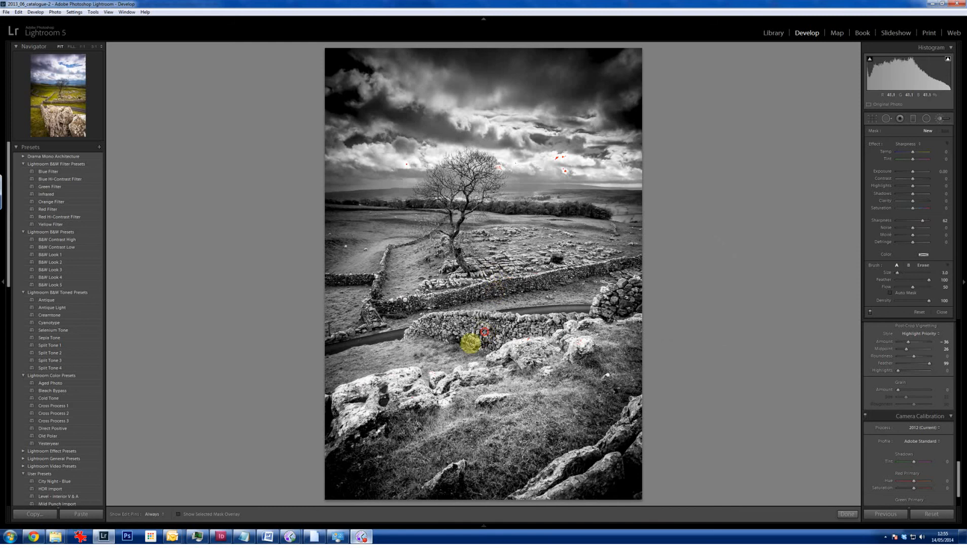
pyautogui.moveTo(485, 331)
pyautogui.mouseDown()
pyautogui.moveTo(433, 338)
pyautogui.moveTo(438, 326)
pyautogui.moveTo(511, 330)
pyautogui.moveTo(599, 314)
pyautogui.moveTo(632, 287)
pyautogui.moveTo(641, 301)
pyautogui.moveTo(484, 333)
pyautogui.moveTo(334, 339)
pyautogui.moveTo(390, 302)
pyautogui.moveTo(635, 261)
pyautogui.moveTo(632, 312)
pyautogui.mouseUp()
pyautogui.press('h')
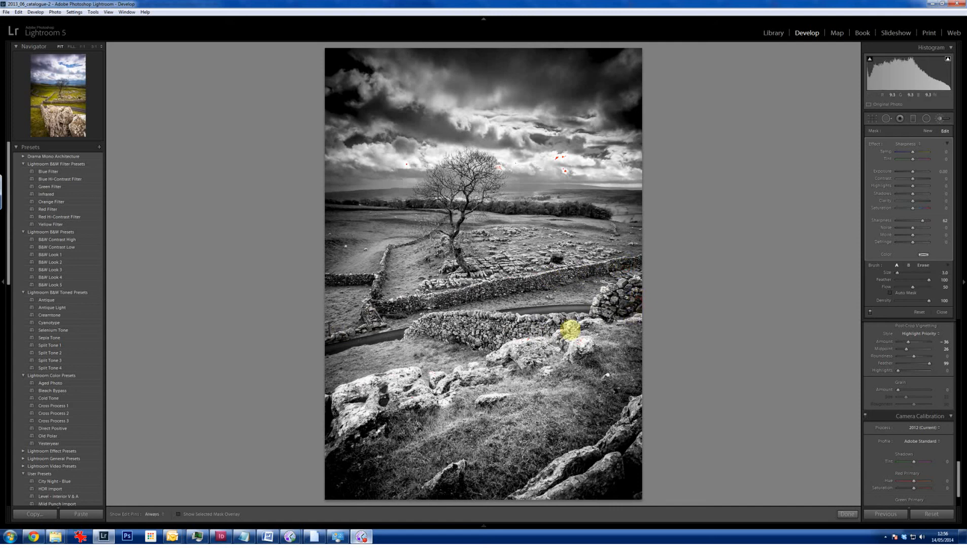
# - Extend the sharpening over the remaining walls and rocks, using brush size 6 for the stones near the tree, and finish the brush adjustment
pyautogui.moveTo(326, 283)
pyautogui.mouseDown()
pyautogui.moveTo(369, 277)
pyautogui.moveTo(328, 281)
pyautogui.moveTo(366, 289)
pyautogui.moveTo(359, 290)
pyautogui.moveTo(431, 234)
pyautogui.moveTo(419, 227)
pyautogui.moveTo(381, 273)
pyautogui.moveTo(391, 246)
pyautogui.moveTo(428, 237)
pyautogui.moveTo(444, 221)
pyautogui.moveTo(402, 256)
pyautogui.moveTo(422, 444)
pyautogui.moveTo(333, 396)
pyautogui.moveTo(340, 427)
pyautogui.moveTo(357, 386)
pyautogui.moveTo(357, 401)
pyautogui.moveTo(379, 389)
pyautogui.moveTo(378, 404)
pyautogui.moveTo(404, 389)
pyautogui.moveTo(432, 399)
pyautogui.moveTo(549, 344)
pyautogui.moveTo(580, 344)
pyautogui.moveTo(559, 490)
pyautogui.moveTo(517, 492)
pyautogui.moveTo(651, 453)
pyautogui.moveTo(636, 444)
pyautogui.moveTo(641, 403)
pyautogui.moveTo(518, 499)
pyautogui.moveTo(441, 482)
pyautogui.moveTo(451, 455)
pyautogui.mouseUp()
pyautogui.scroll(-2, 431, 234)
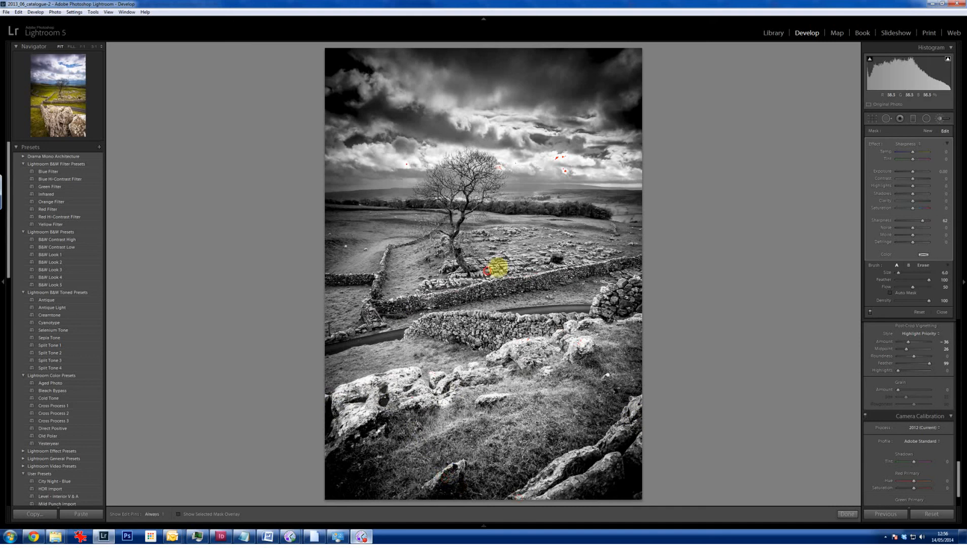
pyautogui.click(847, 515)
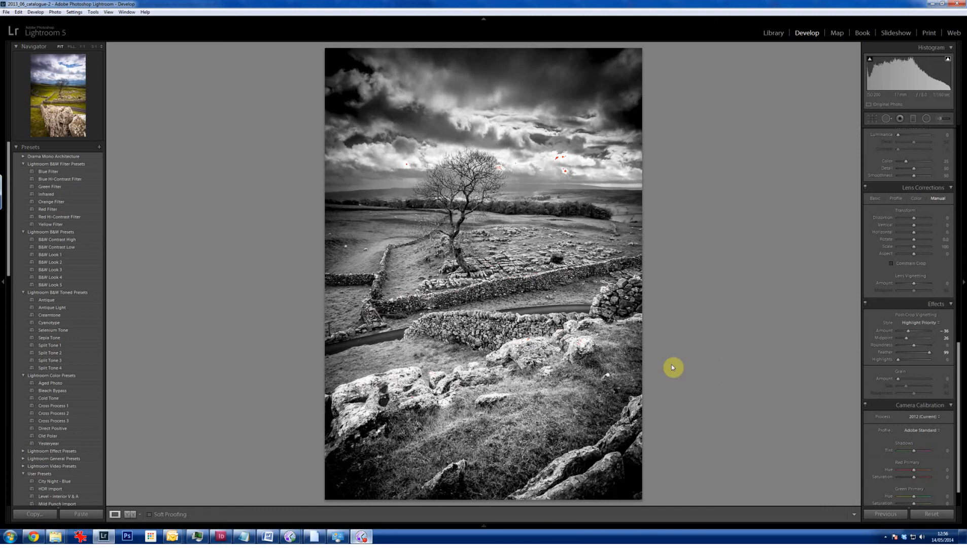
# - Bring back the filmstrip and create a virtual copy of the edited black-and-white photo
pyautogui.moveTo(486, 528)
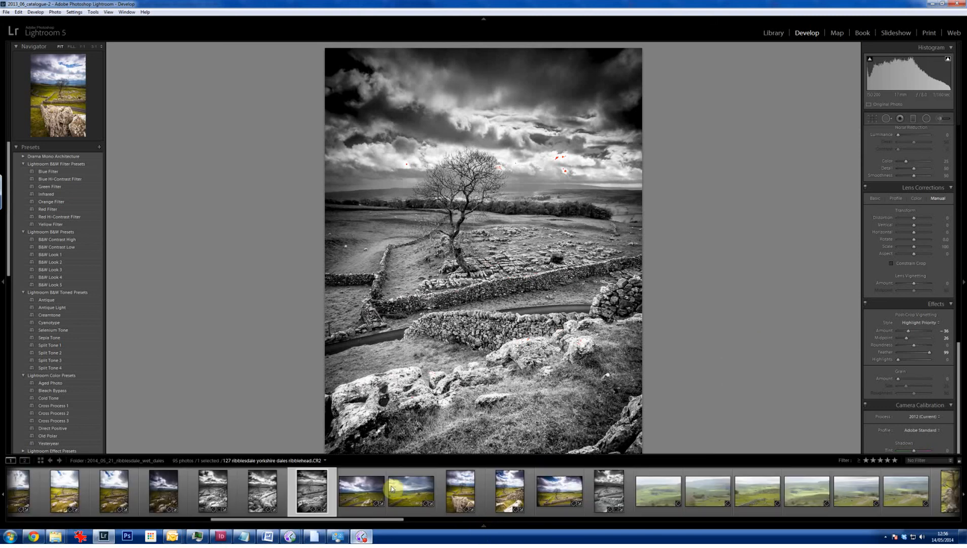
pyautogui.click(333, 495)
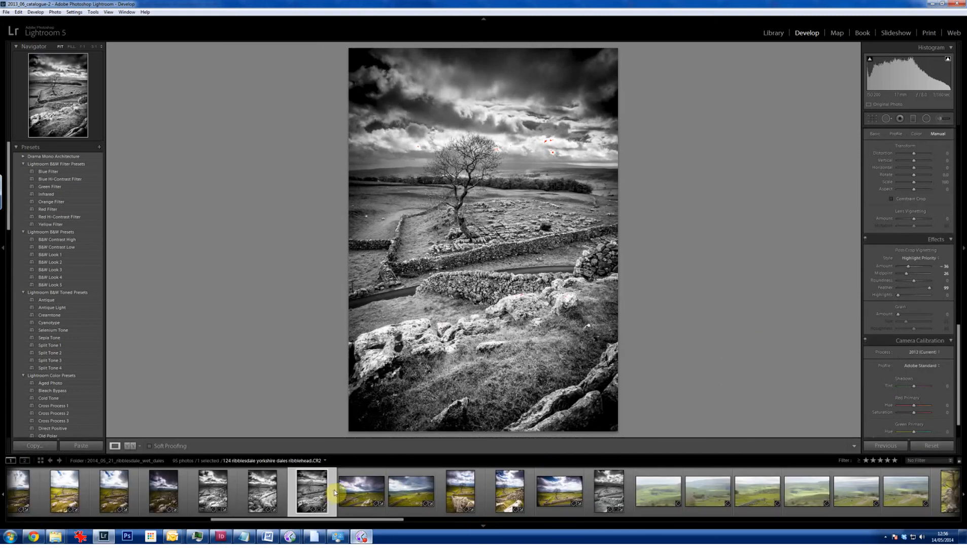
pyautogui.rightClick(333, 493)
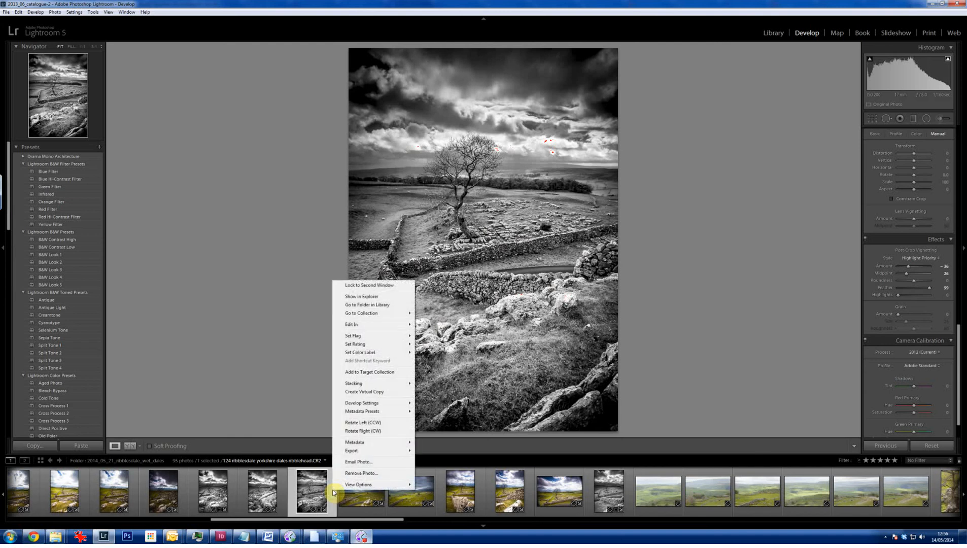
pyautogui.click(377, 395)
pyautogui.hotkey('ctrl', "'")
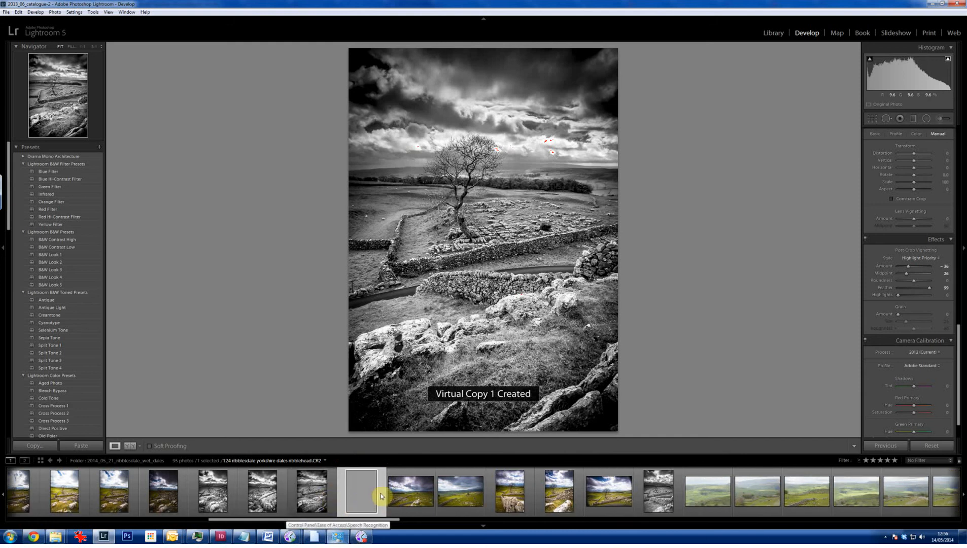
# - Reset all develop settings on the virtual copy, then reselect the black-and-white version in the filmstrip
pyautogui.click(380, 493)
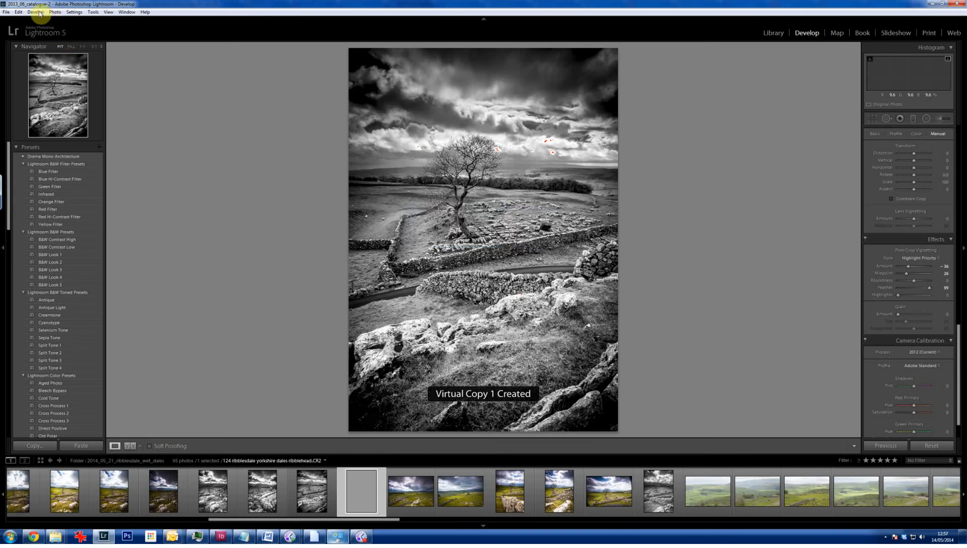
pyautogui.click(37, 12)
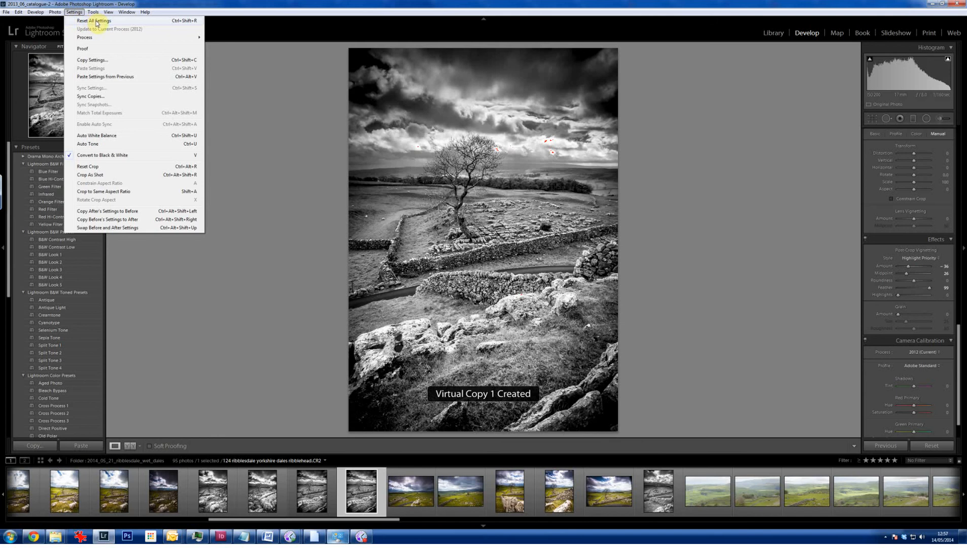
pyautogui.click(96, 21)
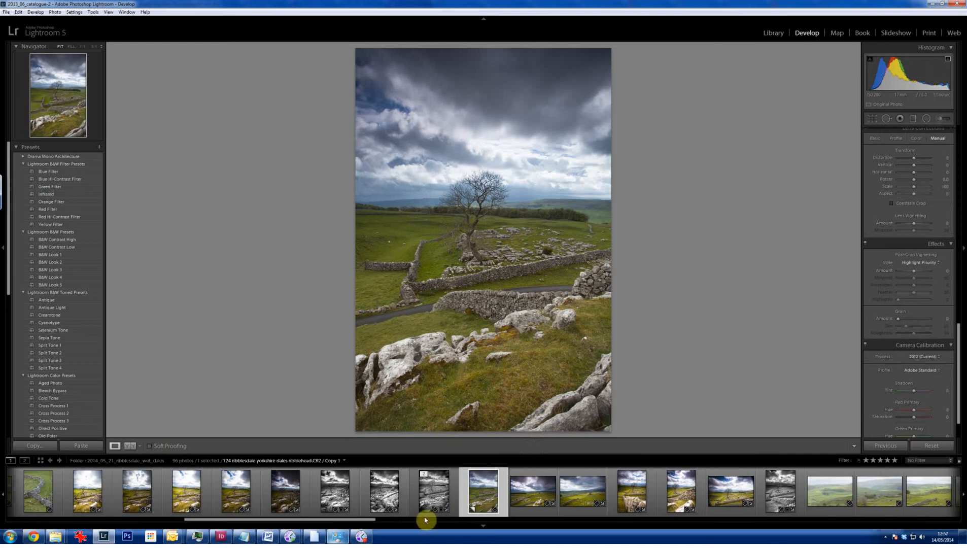
pyautogui.click(452, 493)
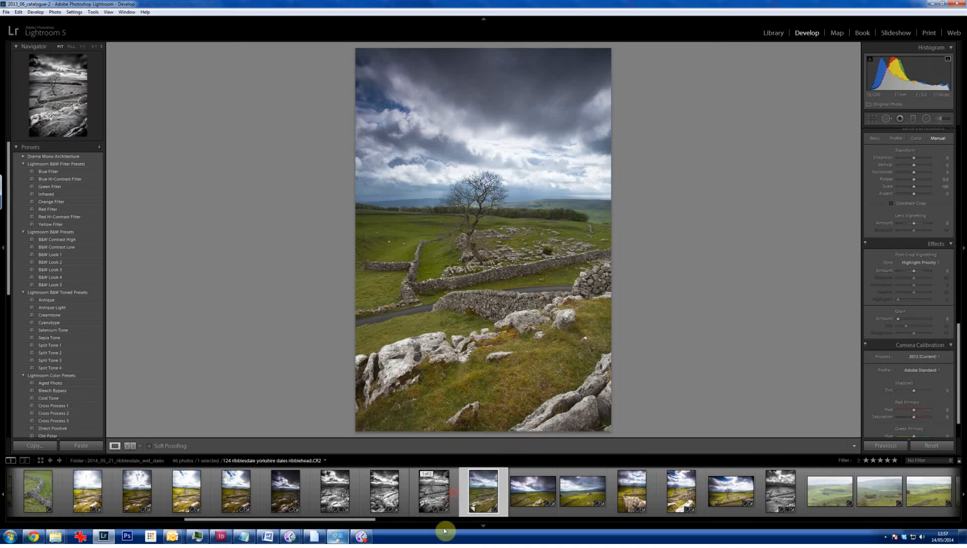